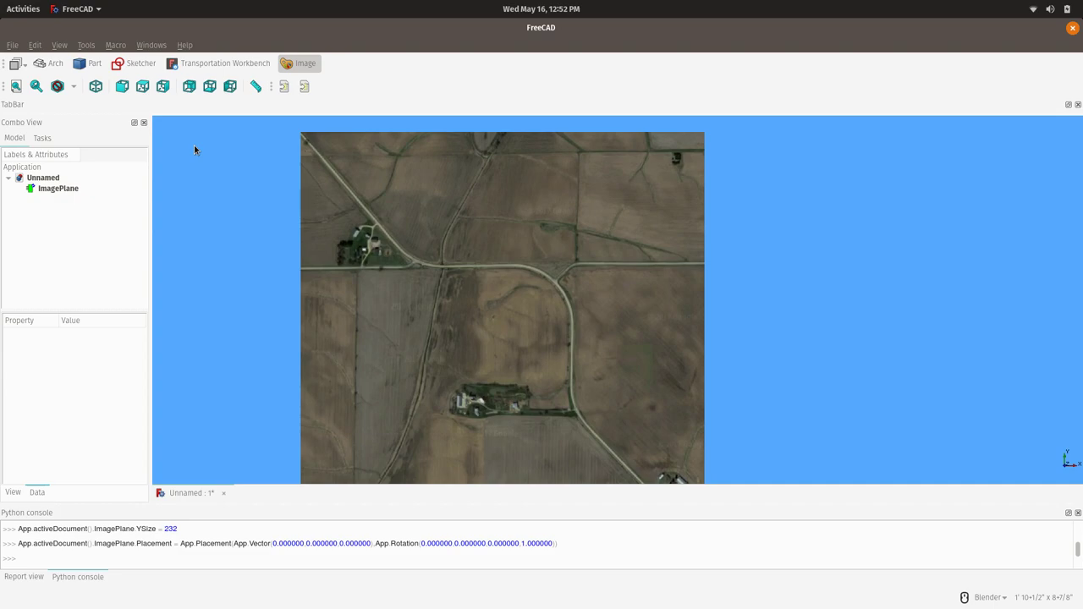
- In the Sketcher workbench, create a new sketch on the XY plane and zoom to the aerial photo
{"action": "left_click", "coordinate": [131, 64]}
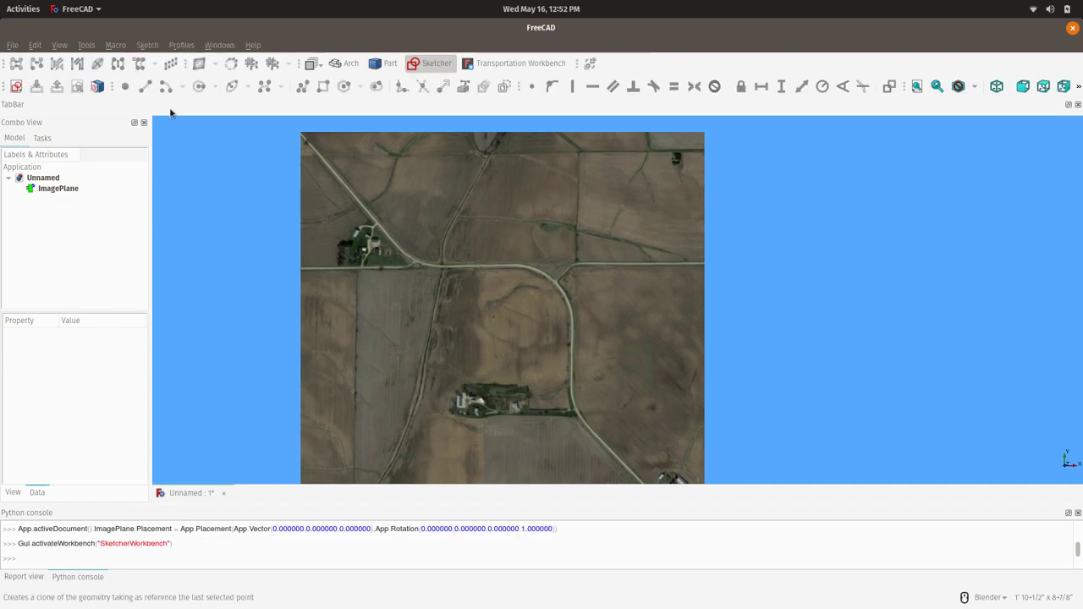
{"action": "left_click", "coordinate": [16, 86]}
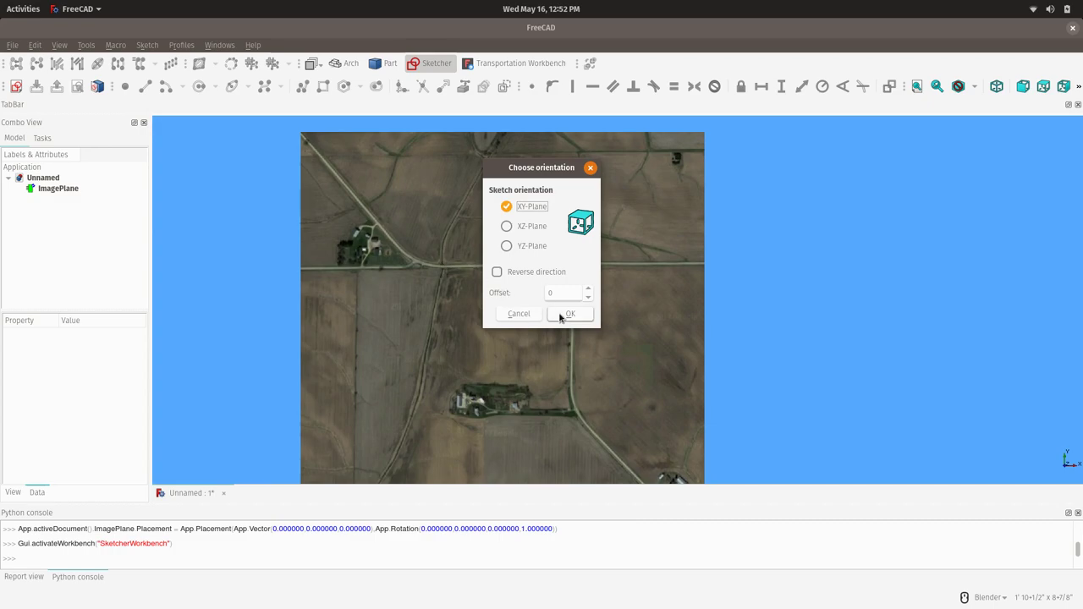
{"action": "left_click", "coordinate": [569, 314]}
{"action": "scroll", "coordinate": [498, 318], "scroll_direction": "down", "scroll_amount": 5}
{"action": "scroll", "coordinate": [498, 317], "scroll_direction": "up", "scroll_amount": 4}
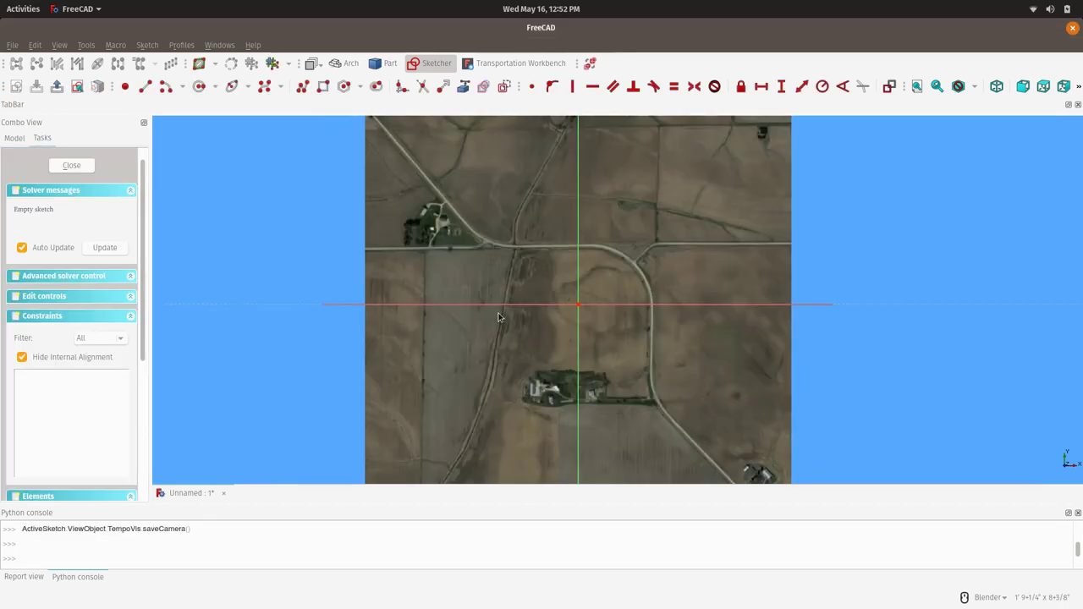
{"action": "scroll", "coordinate": [498, 317], "scroll_direction": "down", "scroll_amount": 2}
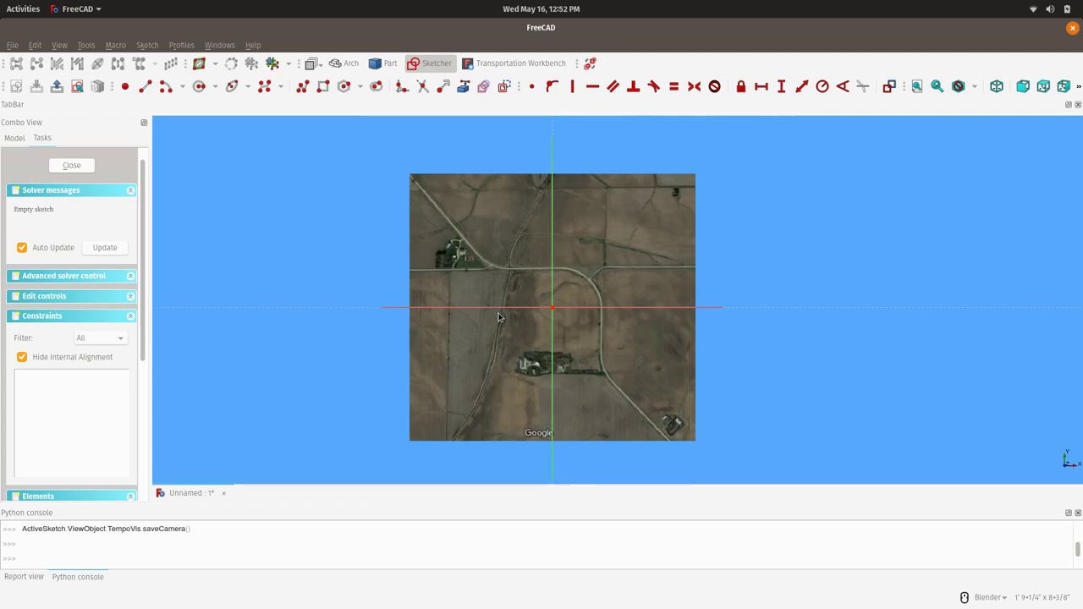
{"action": "scroll", "coordinate": [497, 317], "scroll_direction": "up", "scroll_amount": 2}
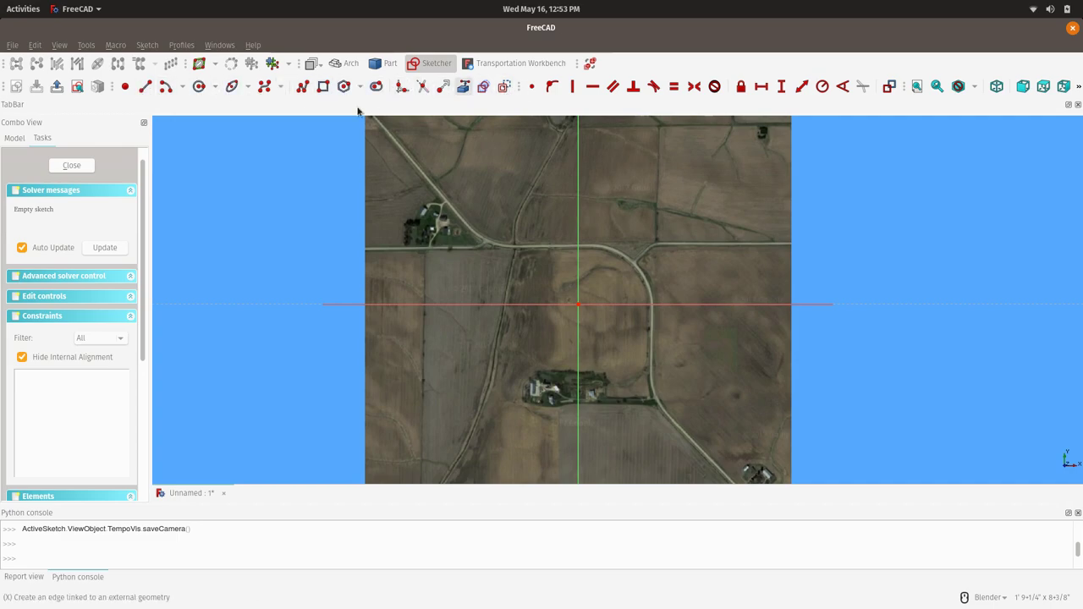
- Draw a three-segment polyline along the diagonal, east–west and north–south roads
{"action": "left_click", "coordinate": [164, 87]}
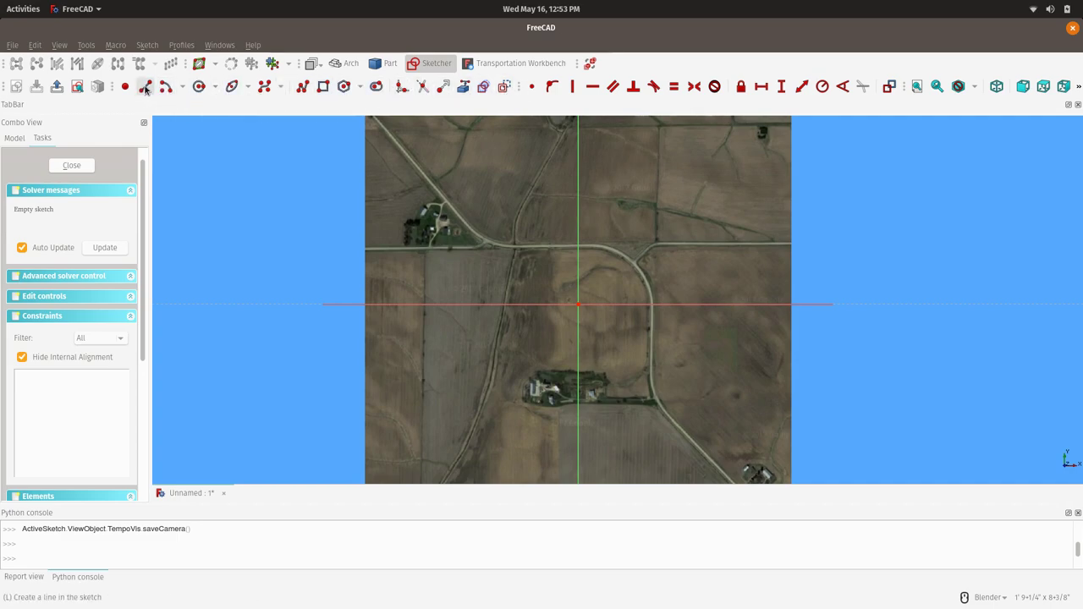
{"action": "left_click", "coordinate": [402, 147]}
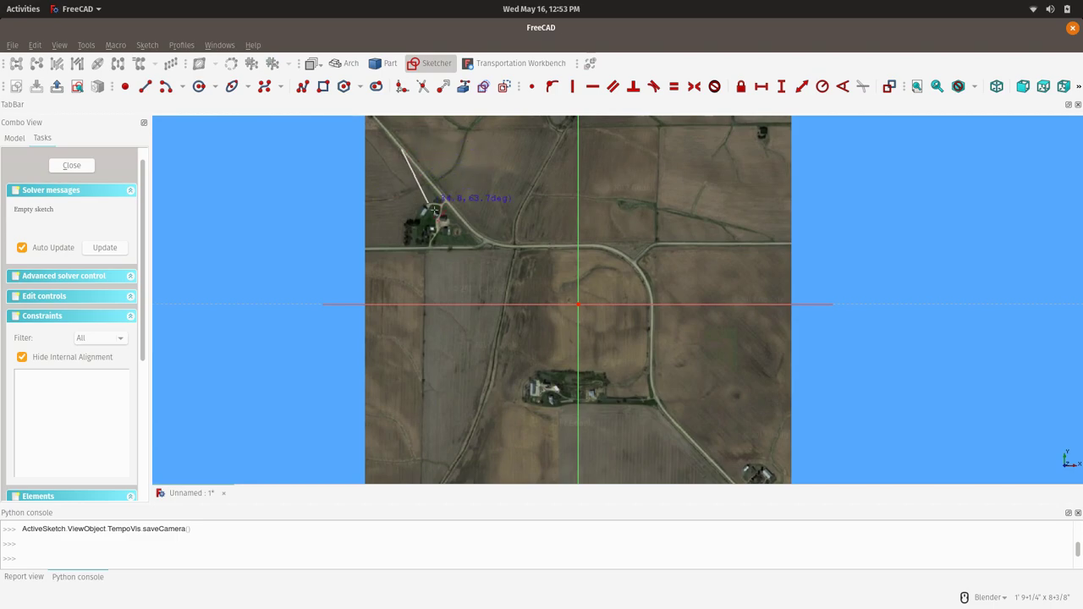
{"action": "left_click", "coordinate": [490, 251]}
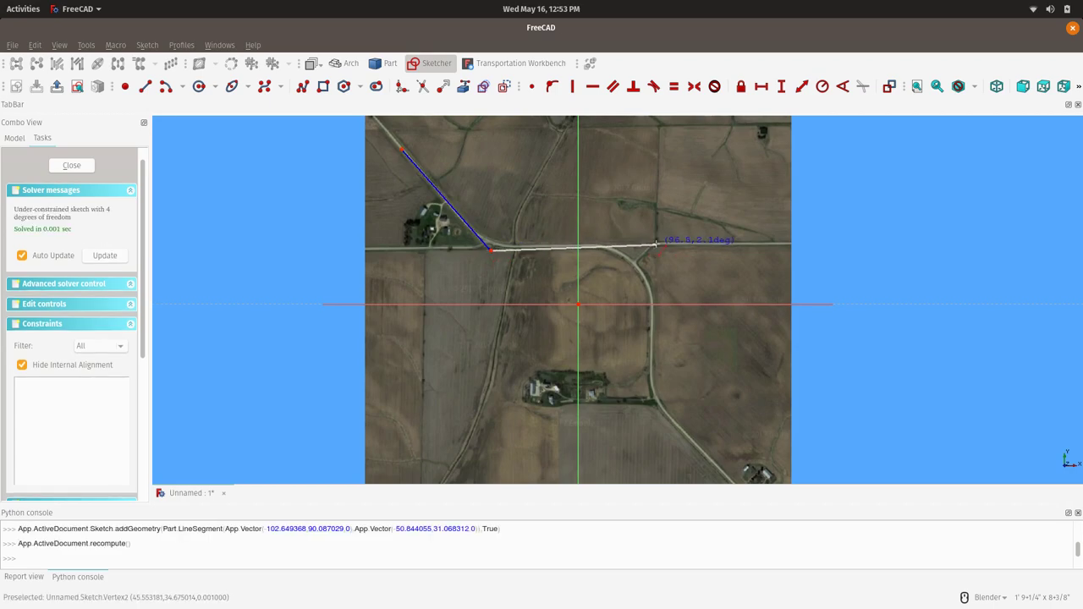
{"action": "left_click", "coordinate": [656, 244]}
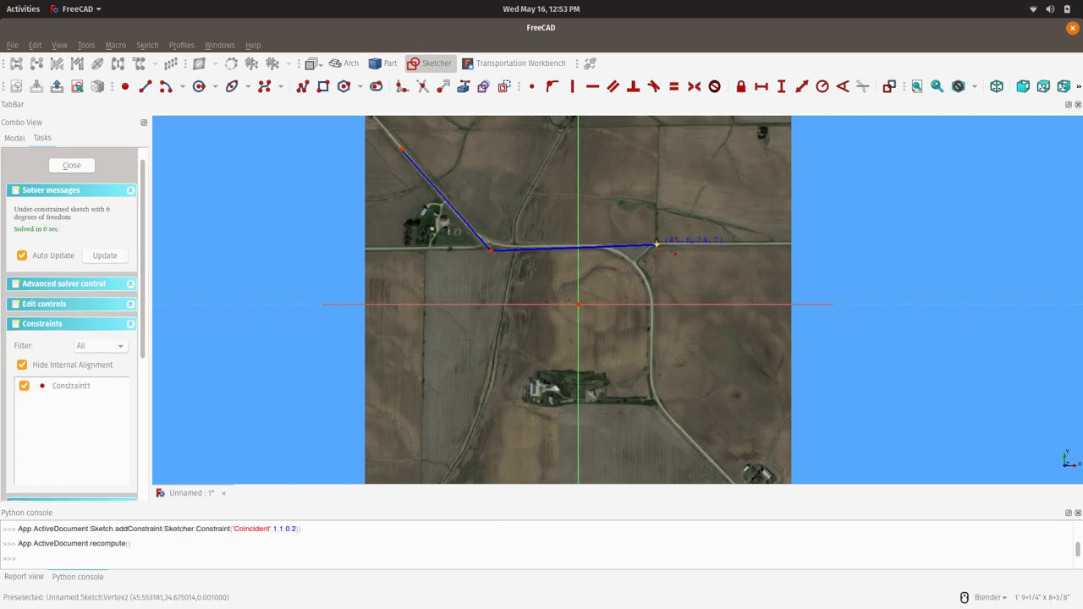
{"action": "left_click", "coordinate": [648, 415]}
{"action": "key", "text": "Escape"}
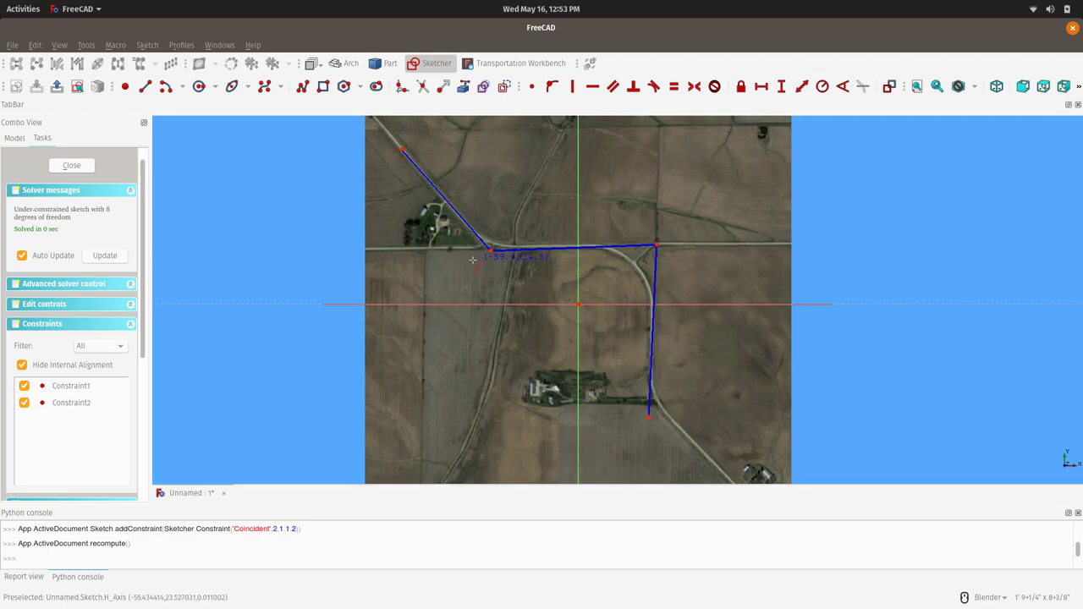
- Drag the west and east corner vertices onto the road centrelines
{"action": "scroll", "coordinate": [480, 258], "scroll_direction": "up", "scroll_amount": 2}
{"action": "scroll", "coordinate": [482, 255], "scroll_direction": "up", "scroll_amount": 2}
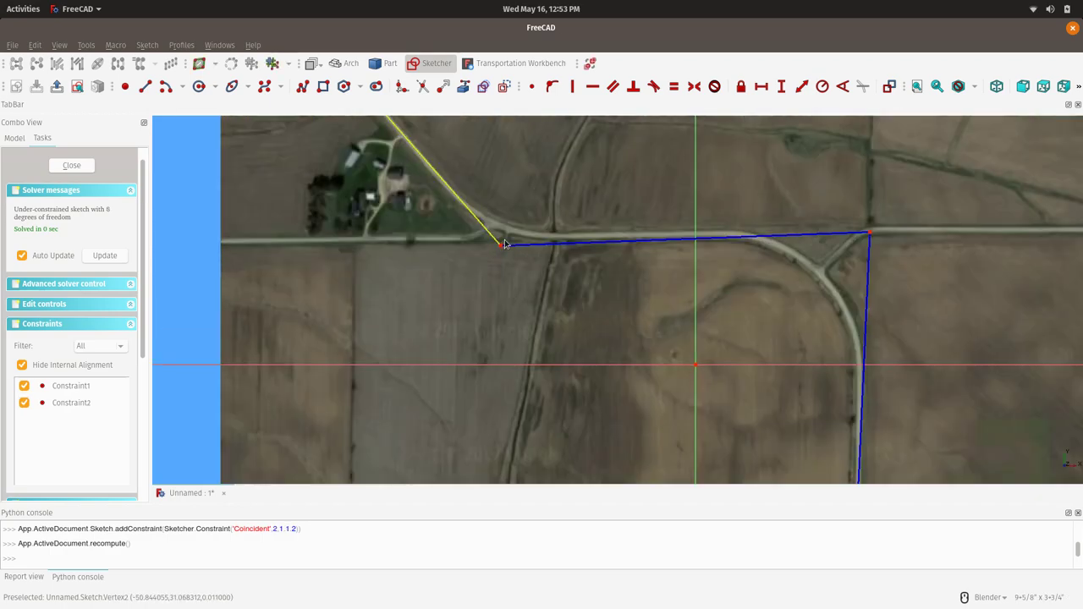
{"action": "left_click_drag", "start_coordinate": [502, 246], "coordinate": [488, 239]}
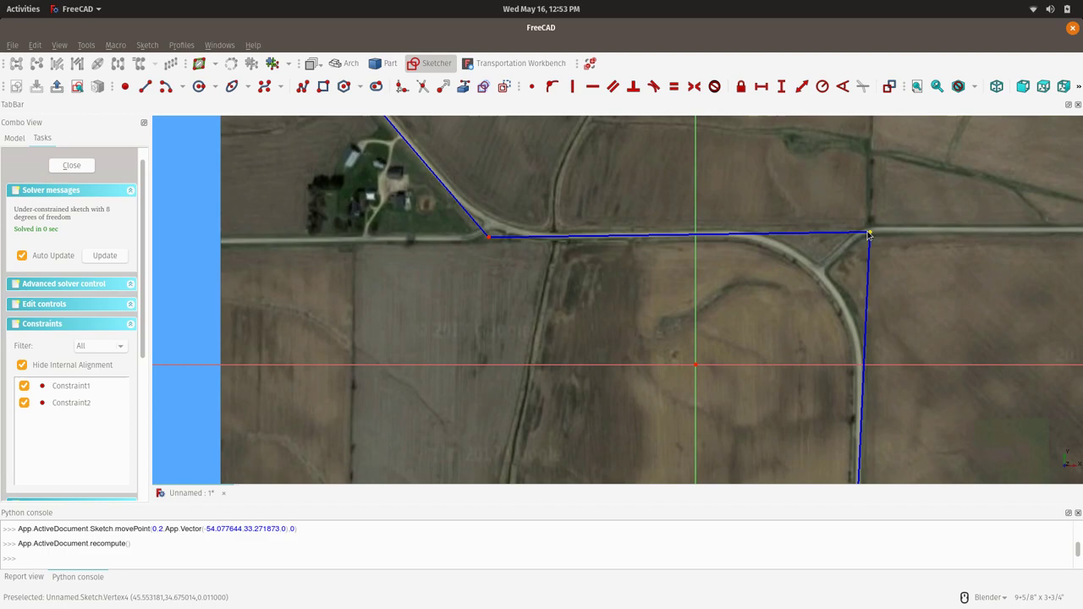
{"action": "left_click_drag", "start_coordinate": [870, 235], "coordinate": [865, 231]}
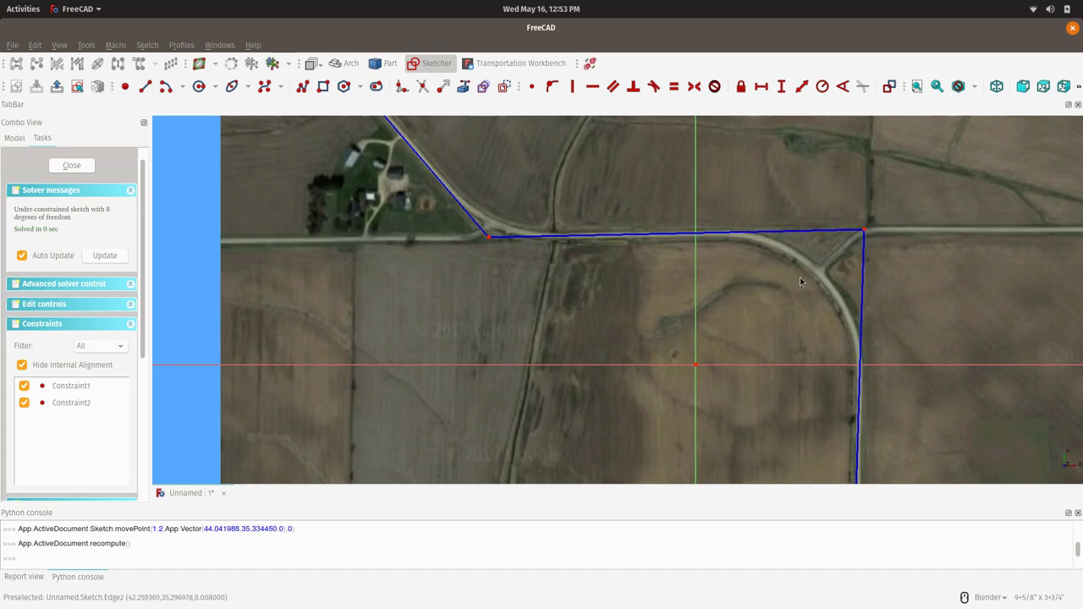
- Refine the west corner and move the vertical line's bottom end onto the road
{"action": "scroll", "coordinate": [800, 276], "scroll_direction": "down", "scroll_amount": 3}
{"action": "scroll", "coordinate": [621, 195], "scroll_direction": "up", "scroll_amount": 5}
{"action": "scroll", "coordinate": [612, 220], "scroll_direction": "down", "scroll_amount": 2}
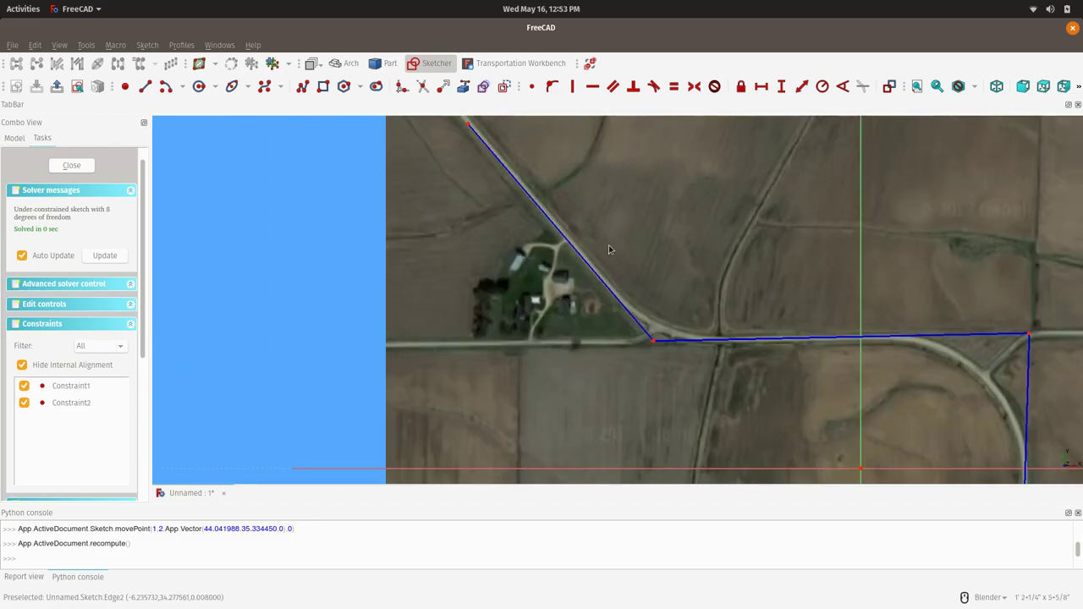
{"action": "scroll", "coordinate": [650, 326], "scroll_direction": "up", "scroll_amount": 2}
{"action": "scroll", "coordinate": [662, 327], "scroll_direction": "down", "scroll_amount": 2}
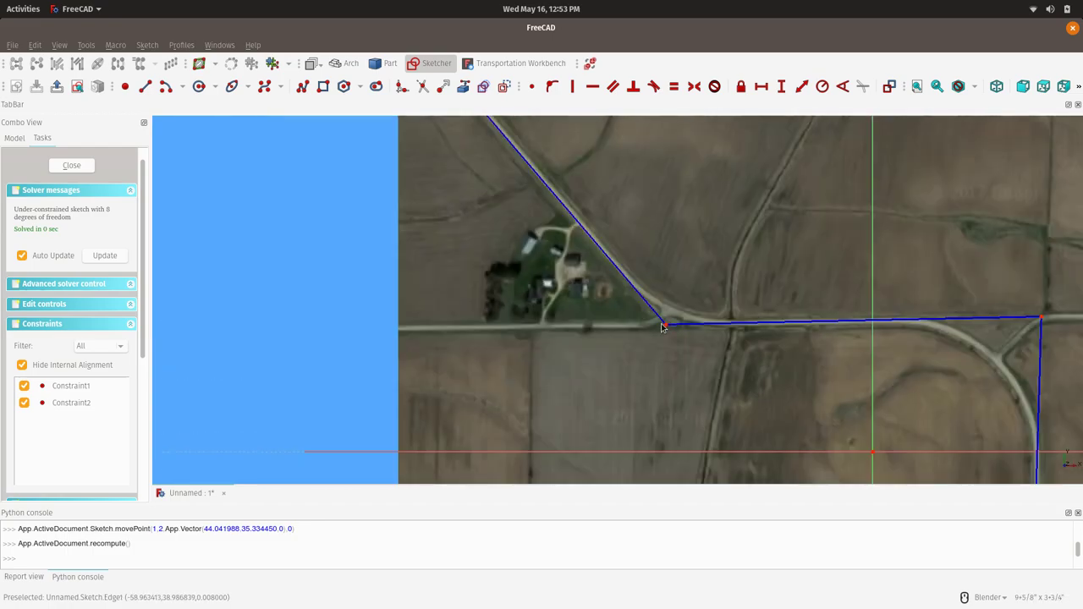
{"action": "scroll", "coordinate": [663, 326], "scroll_direction": "down", "scroll_amount": 2}
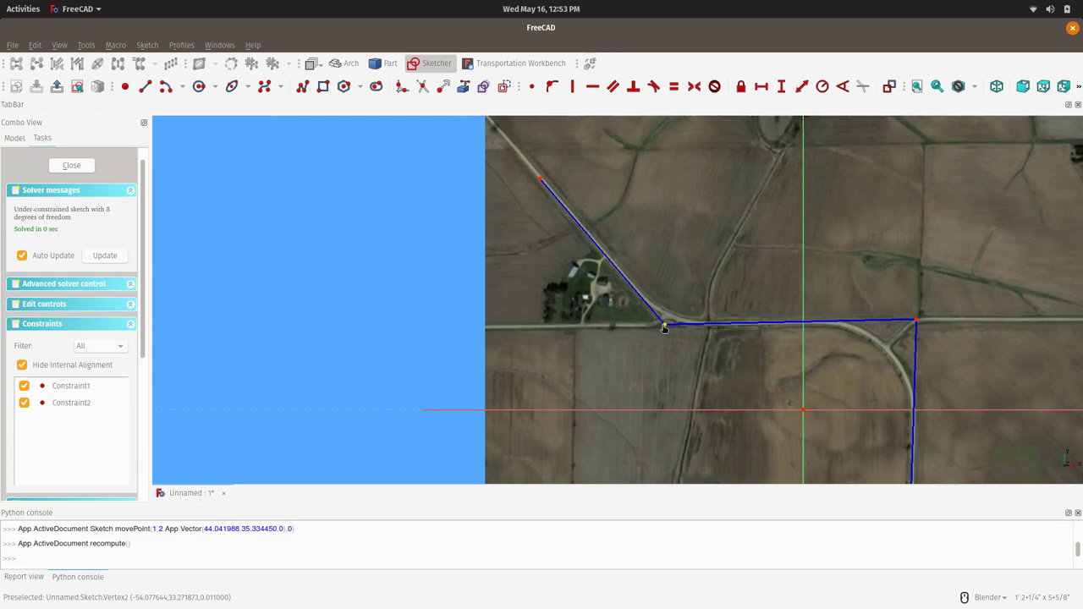
{"action": "left_click_drag", "start_coordinate": [665, 327], "coordinate": [668, 327]}
{"action": "scroll", "coordinate": [694, 313], "scroll_direction": "down", "scroll_amount": 5}
{"action": "scroll", "coordinate": [897, 447], "scroll_direction": "up", "scroll_amount": 5}
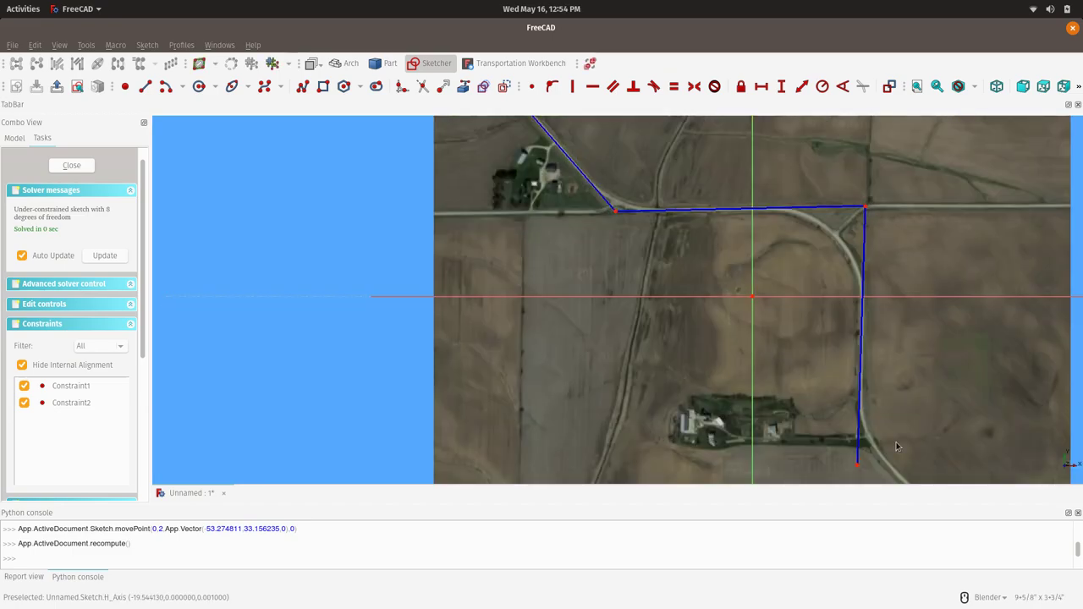
{"action": "scroll", "coordinate": [895, 447], "scroll_direction": "up", "scroll_amount": 2}
{"action": "scroll", "coordinate": [879, 383], "scroll_direction": "down", "scroll_amount": 2}
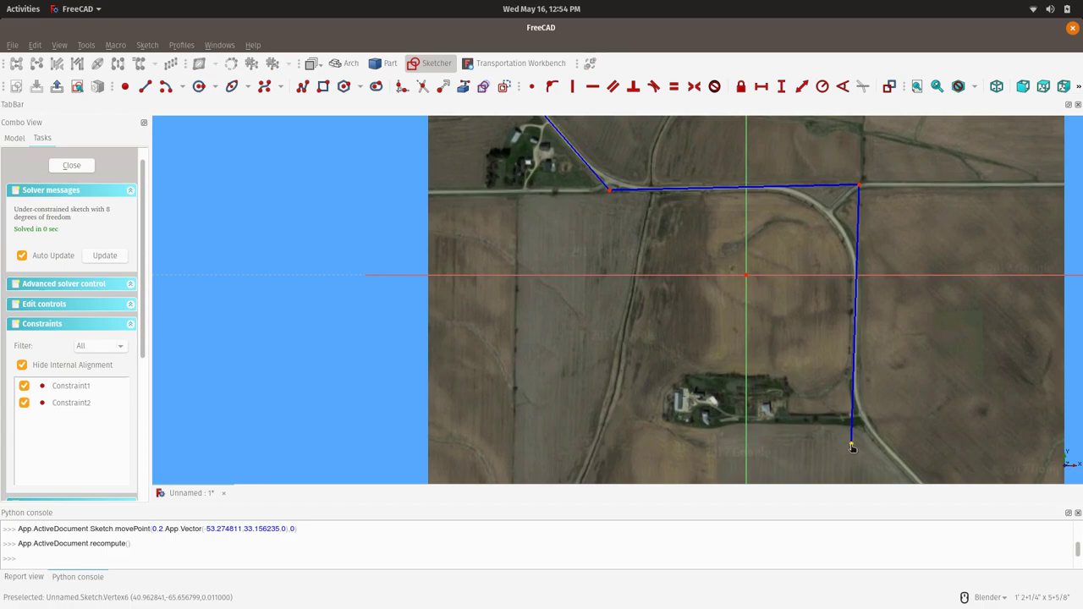
{"action": "left_click_drag", "start_coordinate": [851, 450], "coordinate": [853, 449]}
{"action": "scroll", "coordinate": [787, 330], "scroll_direction": "down", "scroll_amount": 5}
{"action": "scroll", "coordinate": [724, 259], "scroll_direction": "up", "scroll_amount": 7}
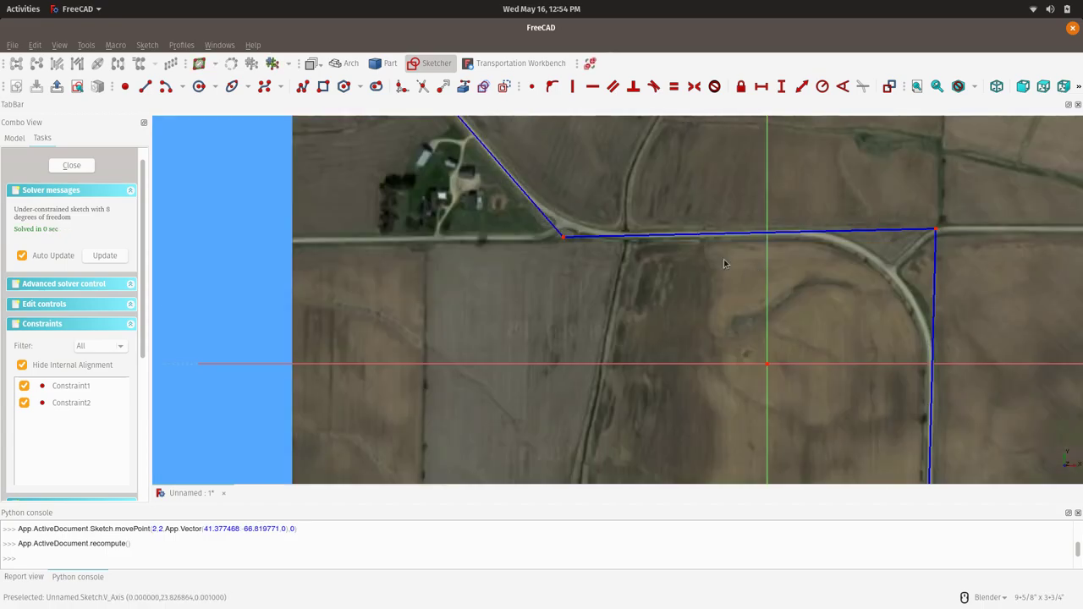
- Apply Block constraints to the diagonal, horizontal and vertical tangent lines
{"action": "left_click", "coordinate": [530, 214]}
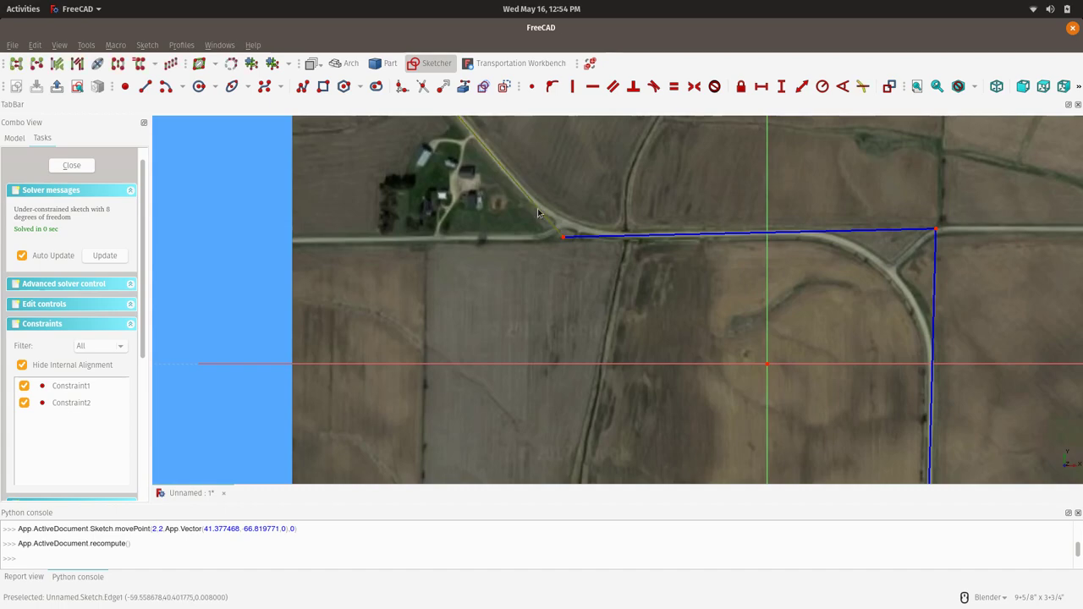
{"action": "left_click", "coordinate": [714, 87]}
{"action": "left_click", "coordinate": [720, 234]}
{"action": "left_click", "coordinate": [715, 87]}
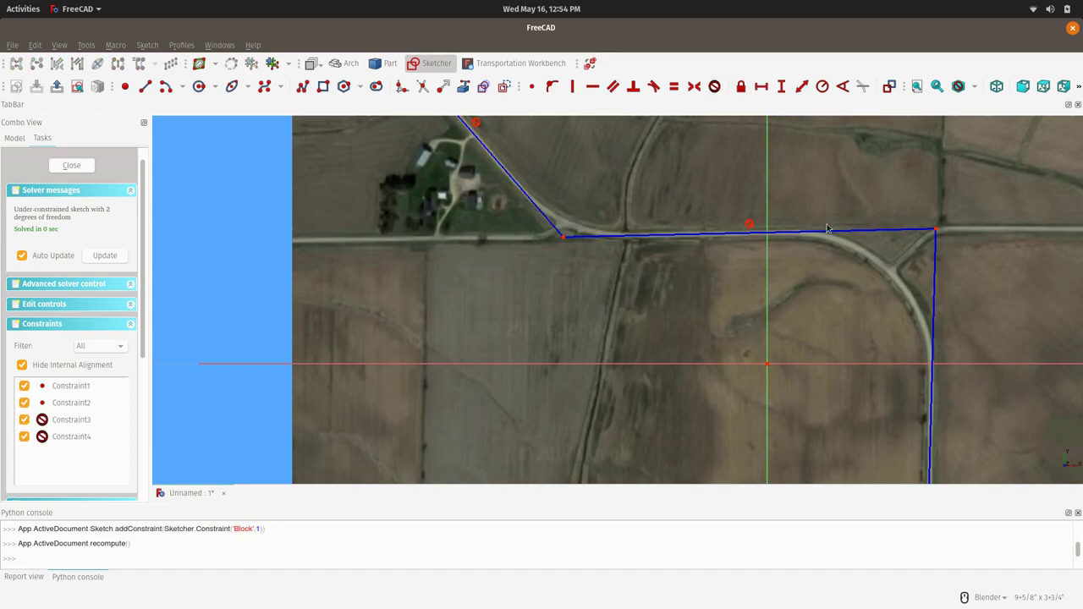
{"action": "left_click", "coordinate": [931, 250]}
{"action": "left_click", "coordinate": [714, 87]}
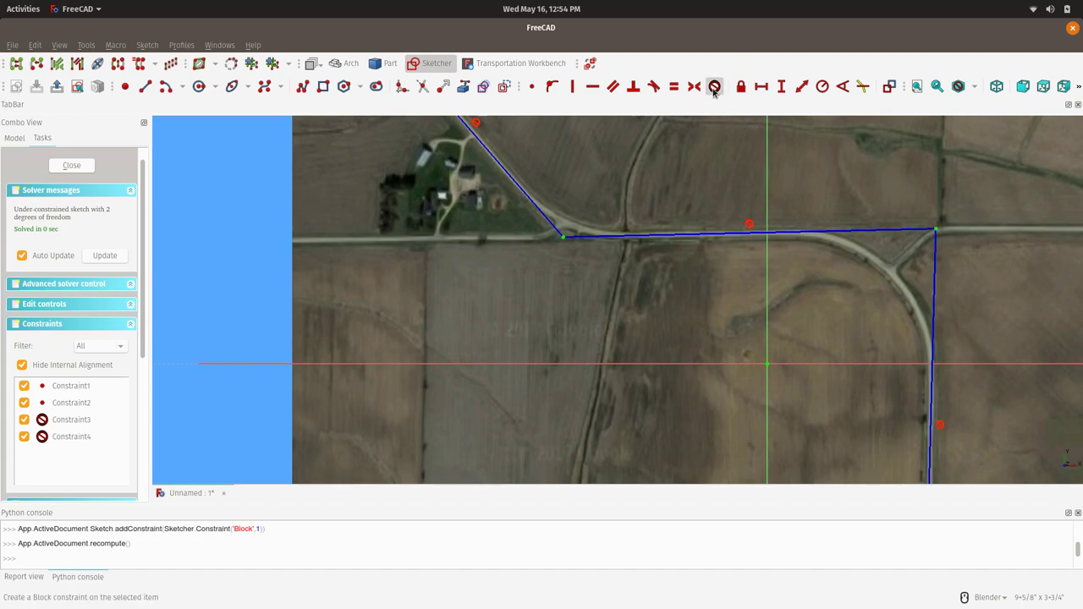
{"action": "scroll", "coordinate": [708, 231], "scroll_direction": "down", "scroll_amount": 2}
{"action": "scroll", "coordinate": [707, 231], "scroll_direction": "down", "scroll_amount": 4}
{"action": "scroll", "coordinate": [665, 229], "scroll_direction": "up", "scroll_amount": 2}
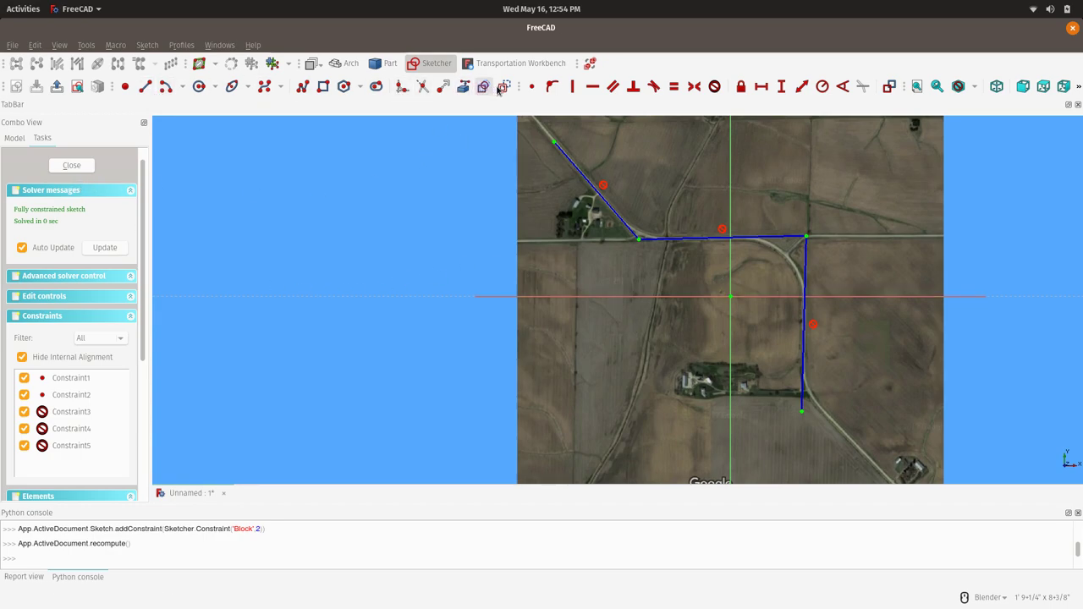
- Draw two joined lines north of the west corner, the second angling up to the right
{"action": "scroll", "coordinate": [508, 252], "scroll_direction": "down", "scroll_amount": 2}
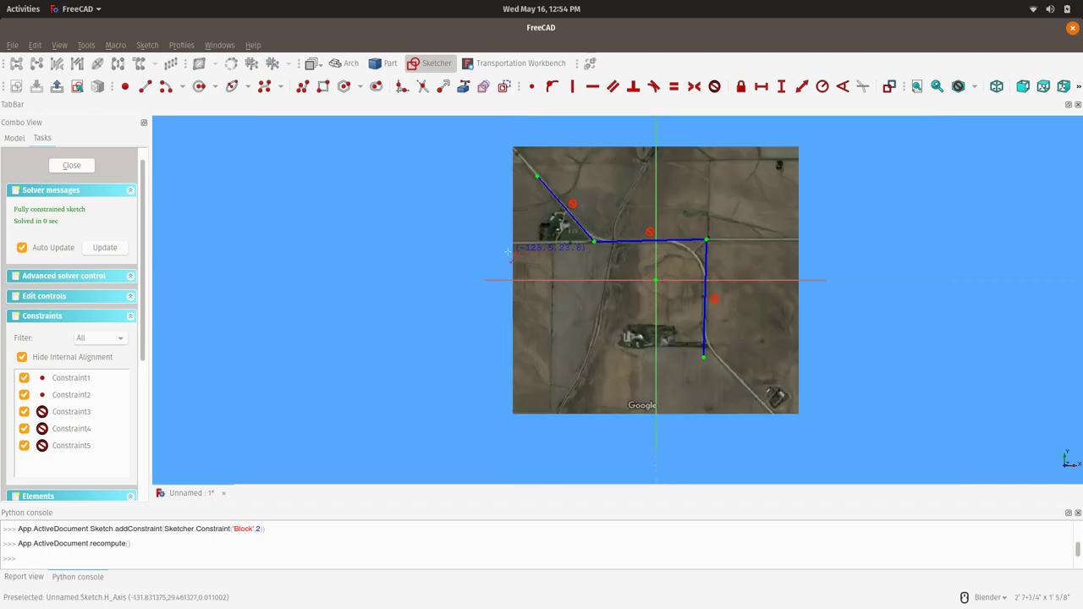
{"action": "scroll", "coordinate": [575, 241], "scroll_direction": "up", "scroll_amount": 2}
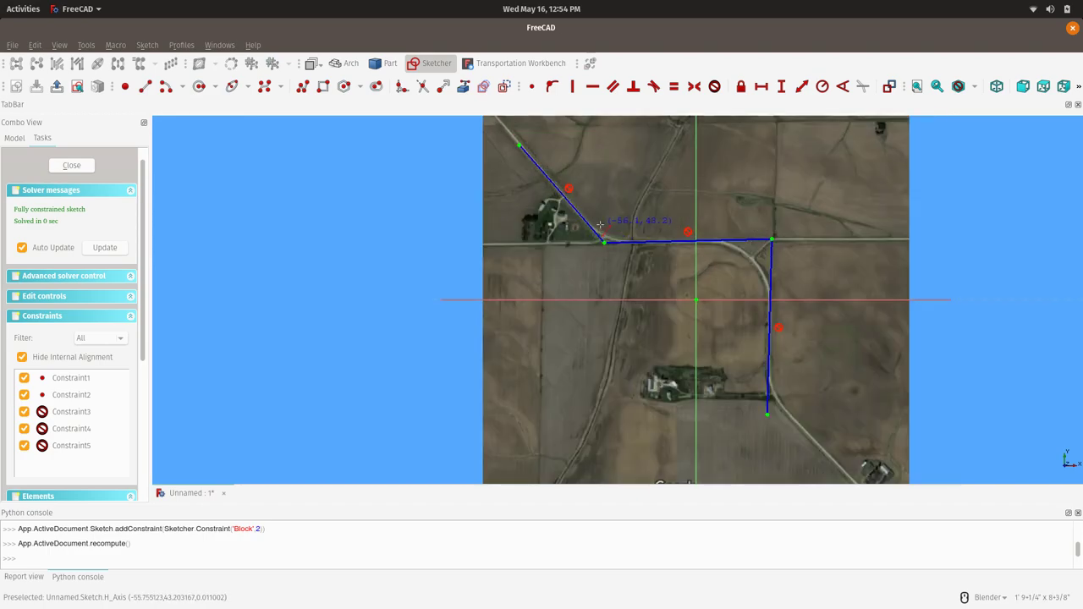
{"action": "left_click", "coordinate": [611, 159]}
{"action": "left_click", "coordinate": [616, 222]}
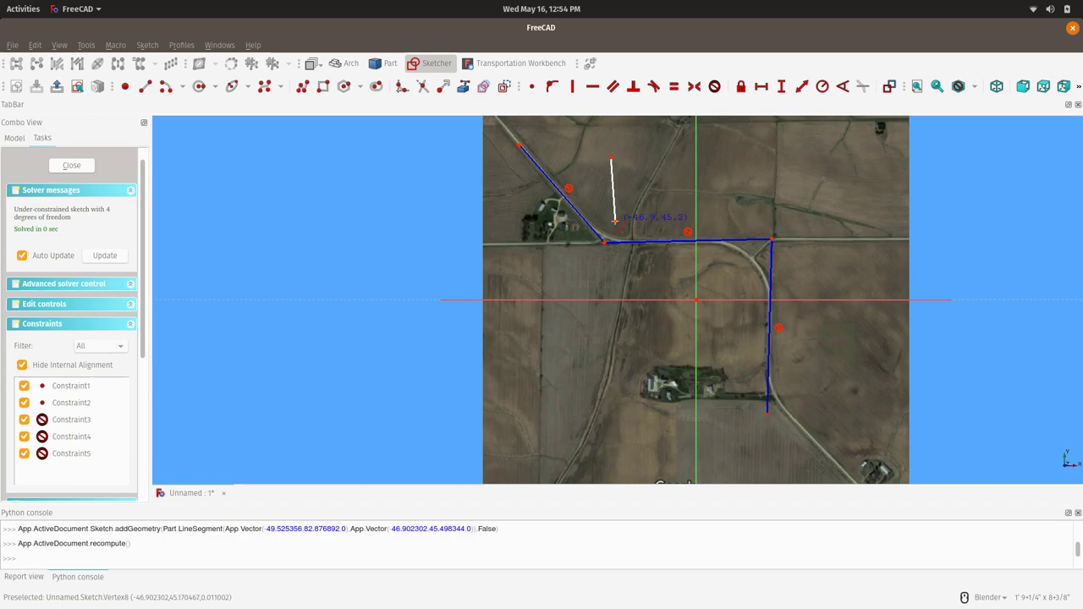
{"action": "left_click", "coordinate": [616, 222]}
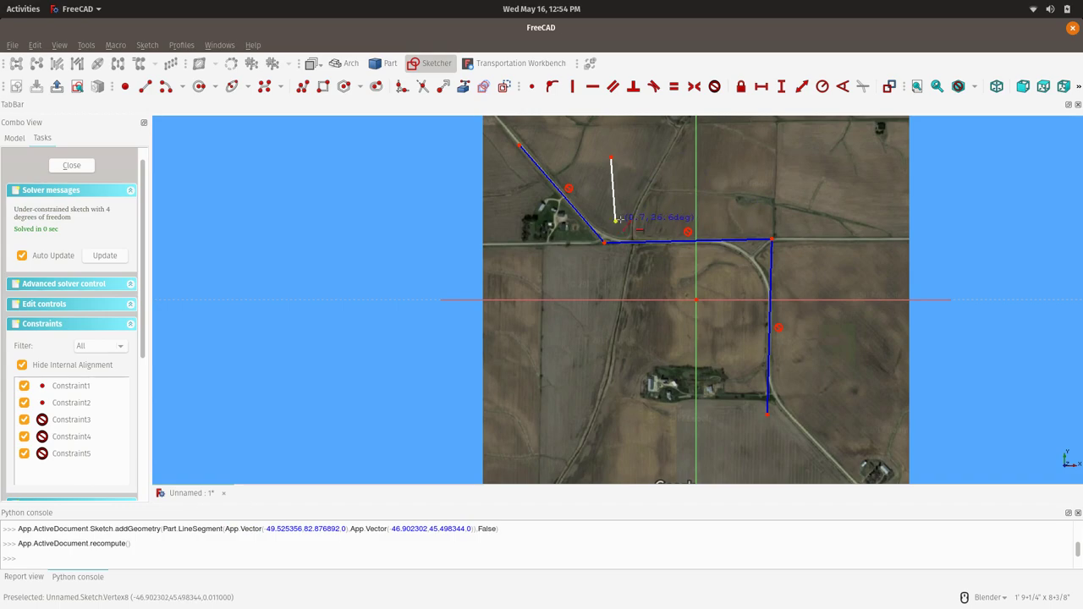
{"action": "left_click", "coordinate": [667, 188]}
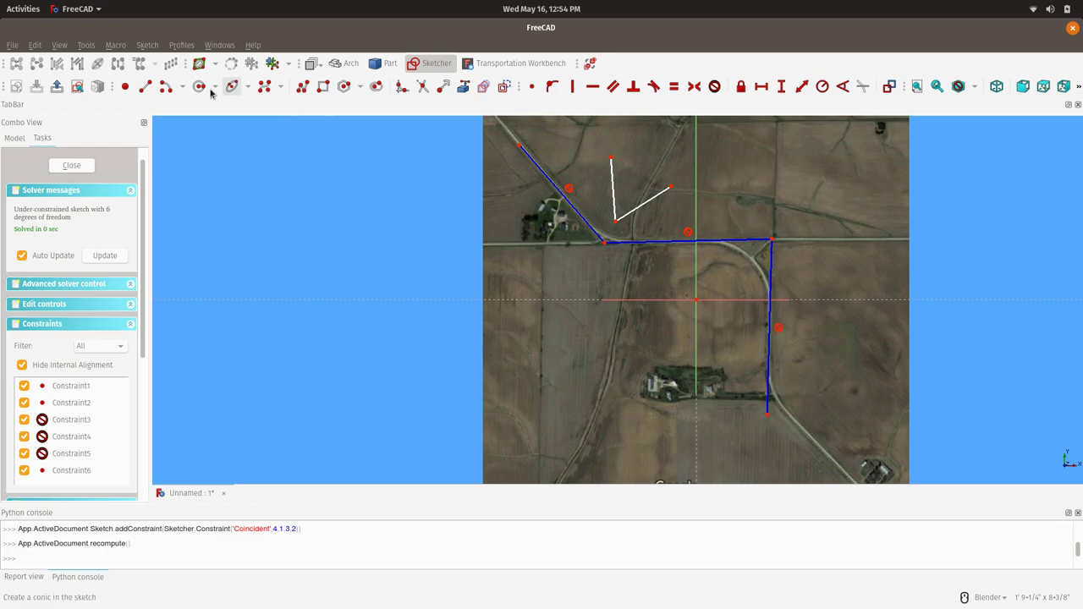
- Draw an arc ending near the white line's end and select the touching arc and line endpoints
{"action": "left_click", "coordinate": [165, 87]}
{"action": "scroll", "coordinate": [575, 212], "scroll_direction": "down", "scroll_amount": 2}
{"action": "scroll", "coordinate": [633, 171], "scroll_direction": "up", "scroll_amount": 4}
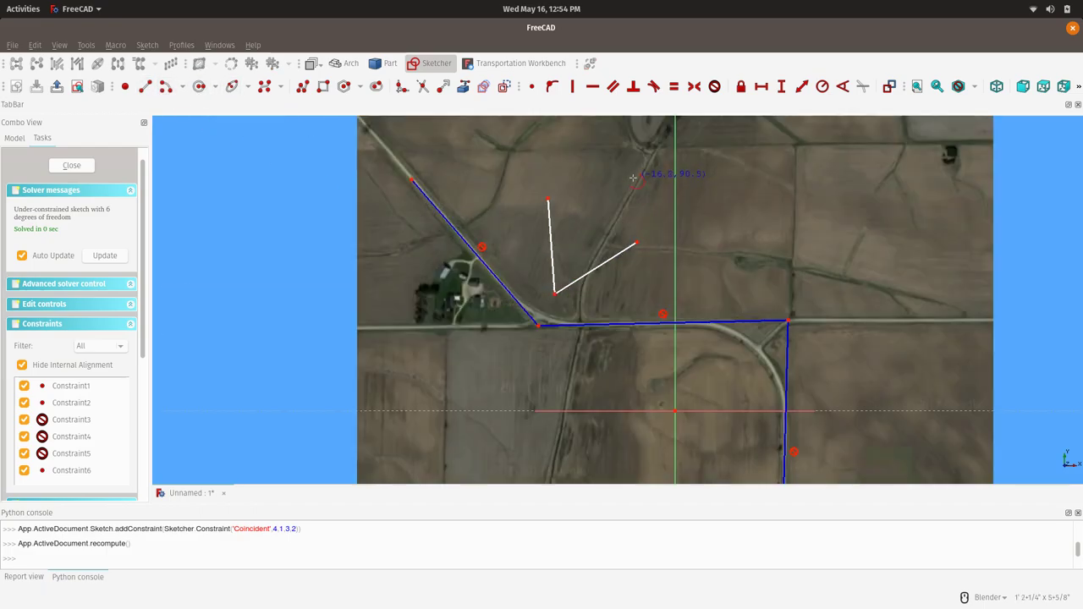
{"action": "left_click", "coordinate": [601, 174]}
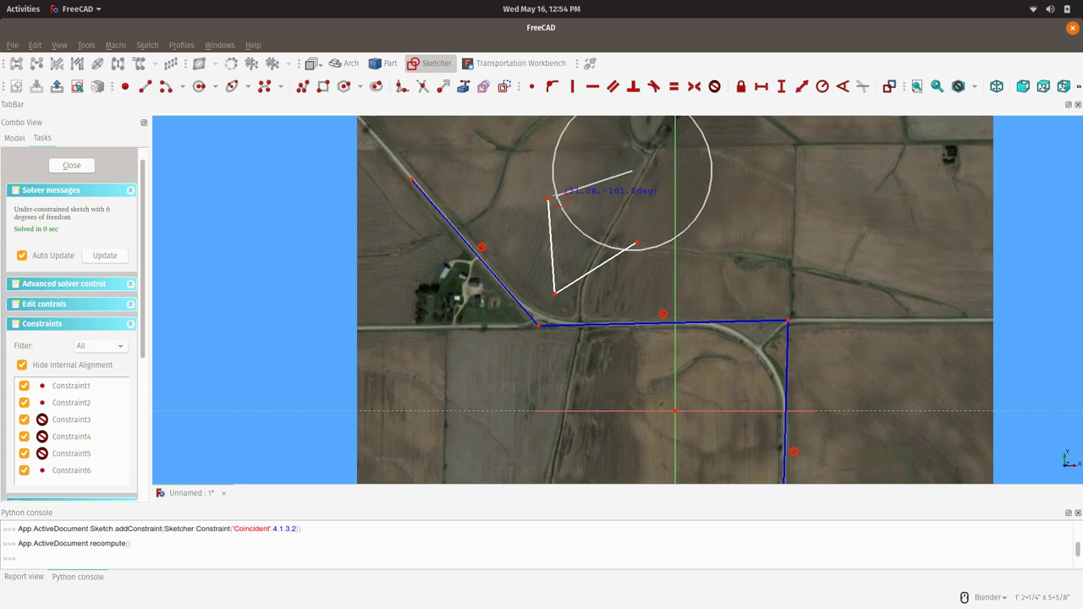
{"action": "left_click", "coordinate": [633, 174]}
{"action": "left_click", "coordinate": [623, 248]}
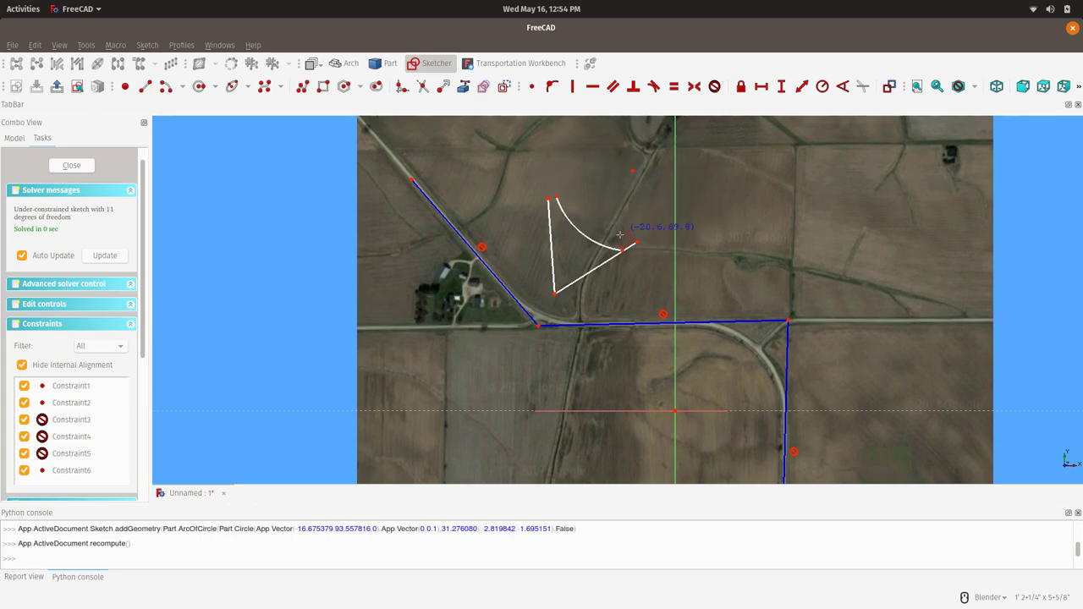
{"action": "left_click", "coordinate": [550, 200]}
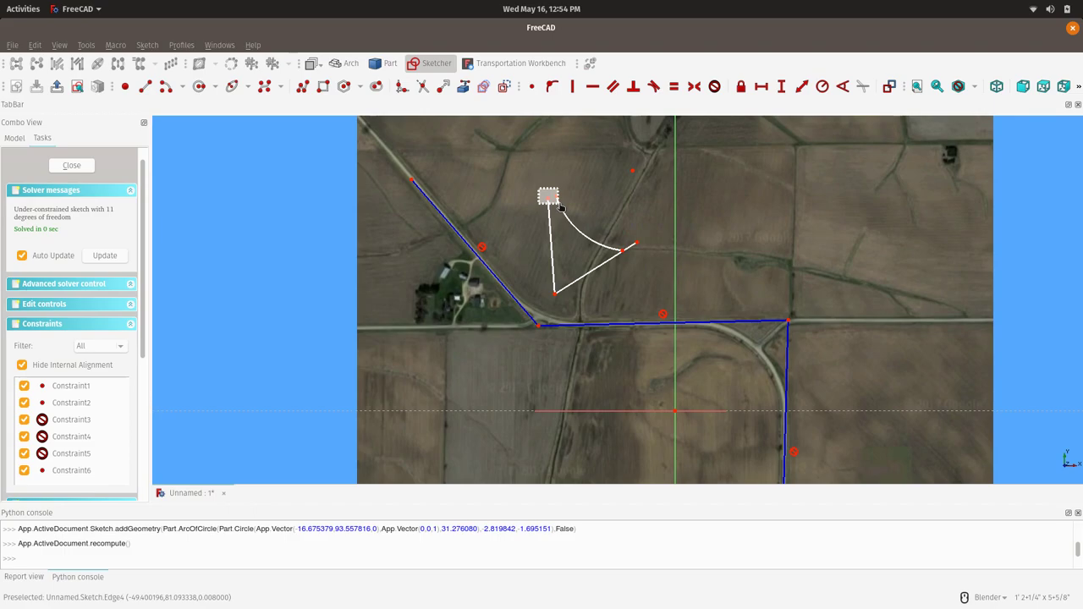
- Make the arc tangent to both white lines, pulling the second line's end onto the arc
{"action": "left_click", "coordinate": [654, 93]}
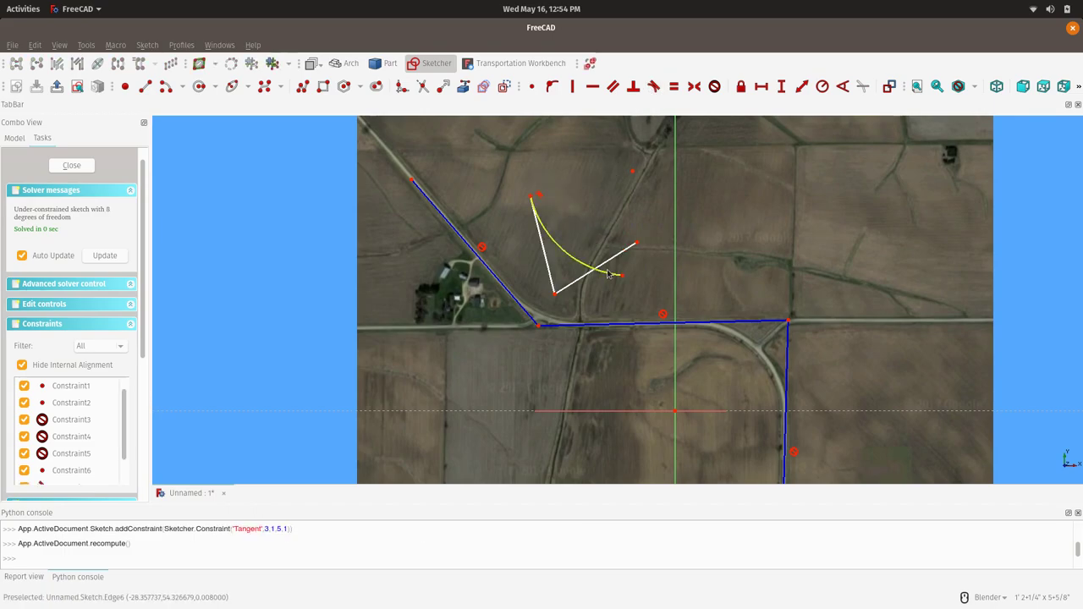
{"action": "left_click_drag", "start_coordinate": [639, 246], "coordinate": [624, 287]}
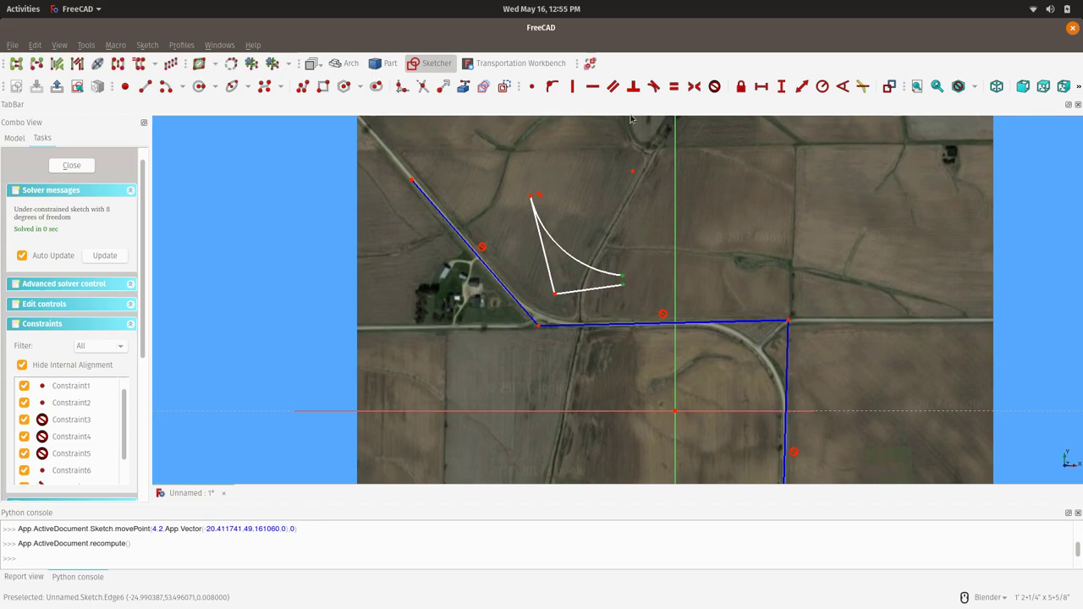
{"action": "left_click", "coordinate": [654, 86]}
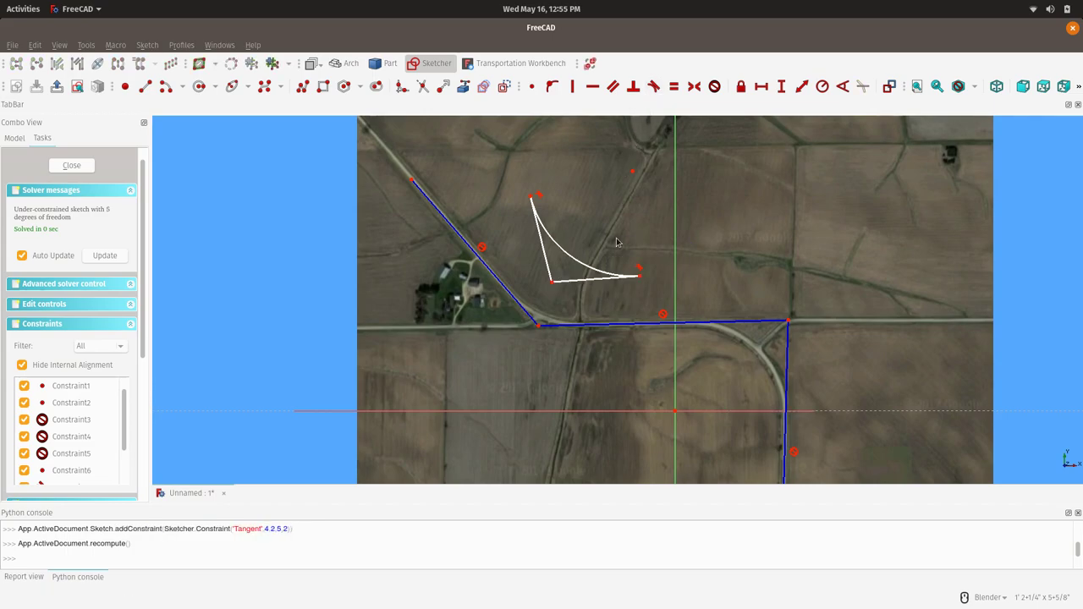
- Reshape the curve by dragging its vertices, bringing the lower vertex near the west corner
{"action": "left_click", "coordinate": [587, 285]}
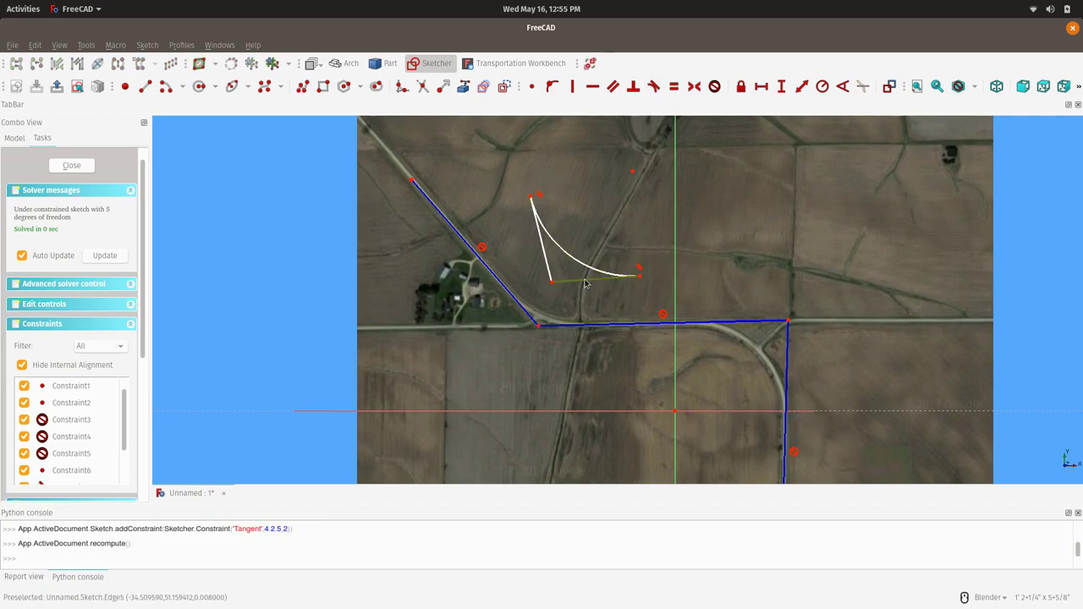
{"action": "left_click", "coordinate": [541, 269]}
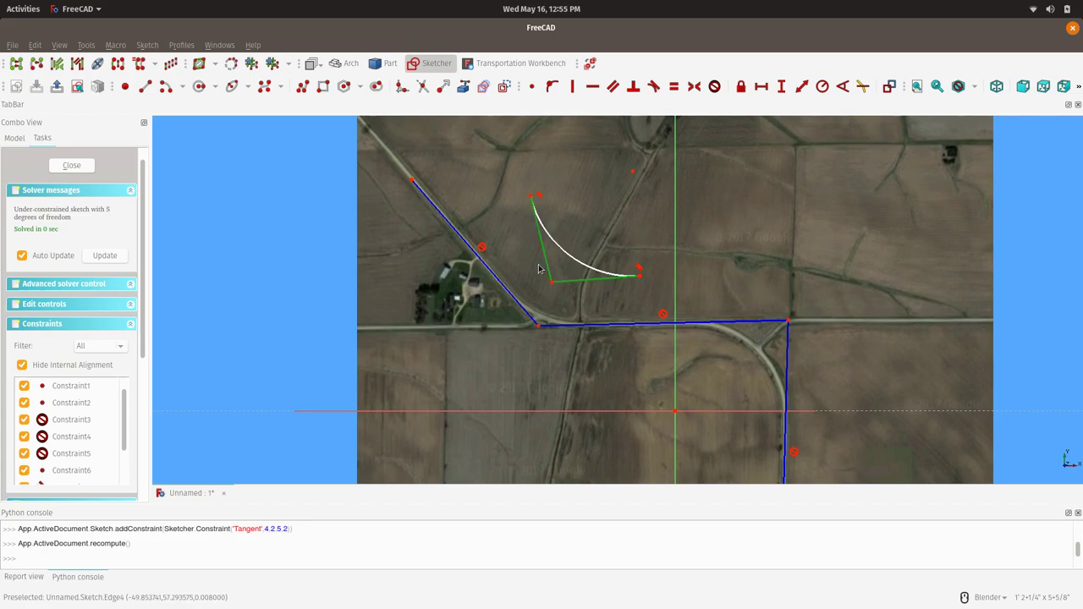
{"action": "left_click", "coordinate": [532, 257]}
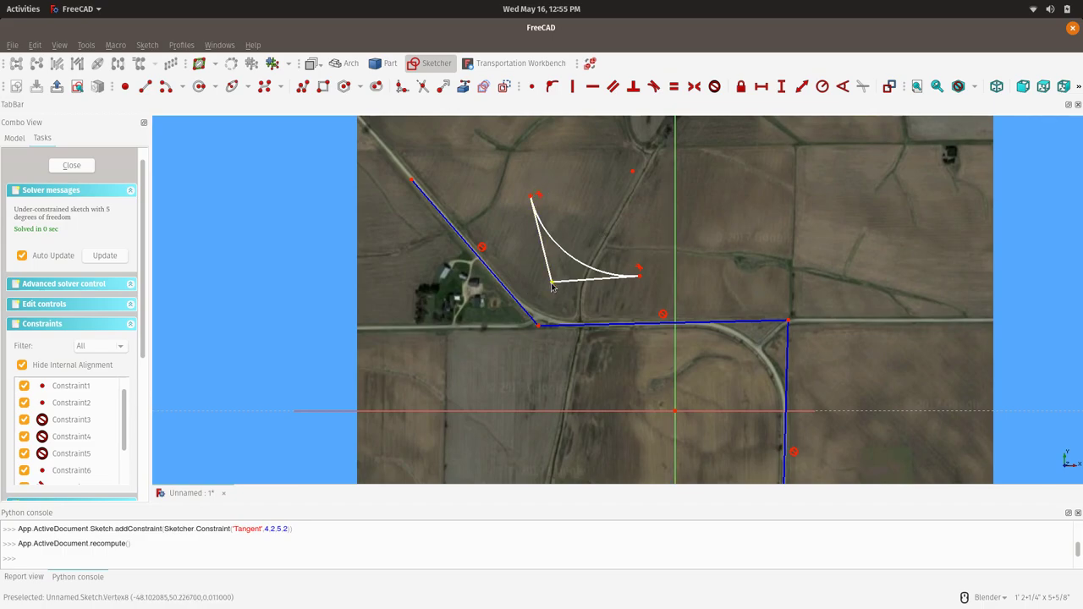
{"action": "left_click_drag", "start_coordinate": [551, 288], "coordinate": [532, 213]}
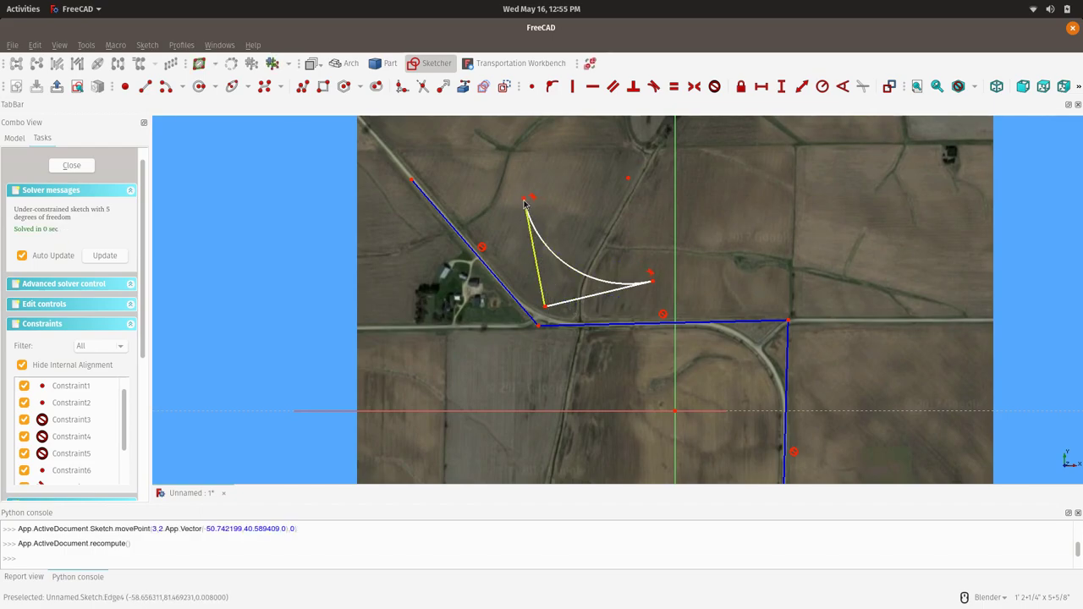
{"action": "mouse_move", "coordinate": [526, 199]}
{"action": "left_mouse_down"}
{"action": "mouse_move", "coordinate": [531, 228]}
{"action": "mouse_move", "coordinate": [522, 194]}
{"action": "mouse_move", "coordinate": [524, 212]}
{"action": "left_mouse_up"}
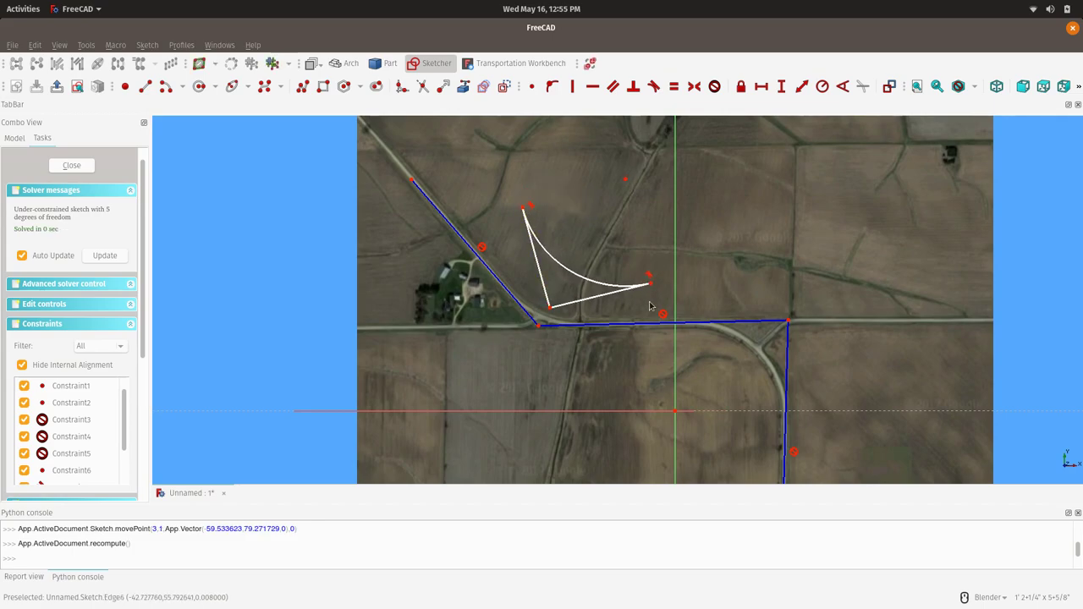
- Adjust the curve's points and make its corner coincident with the tangents' intersection
{"action": "mouse_move", "coordinate": [652, 289]}
{"action": "left_mouse_down"}
{"action": "mouse_move", "coordinate": [660, 283]}
{"action": "mouse_move", "coordinate": [649, 282]}
{"action": "left_mouse_up"}
{"action": "left_click_drag", "start_coordinate": [623, 182], "coordinate": [609, 200]}
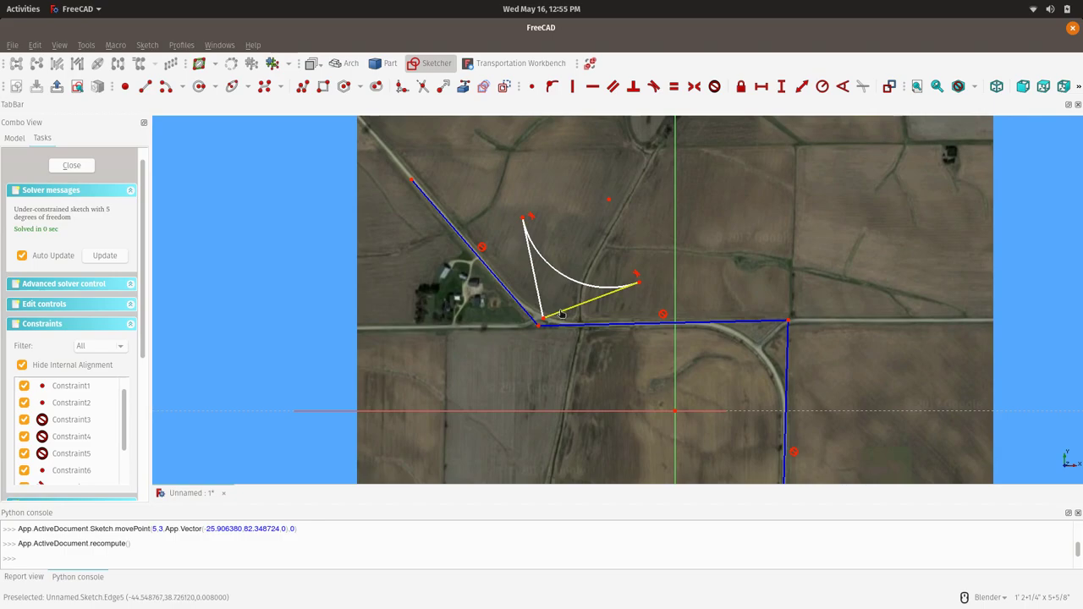
{"action": "left_click_drag", "start_coordinate": [561, 311], "coordinate": [557, 312]}
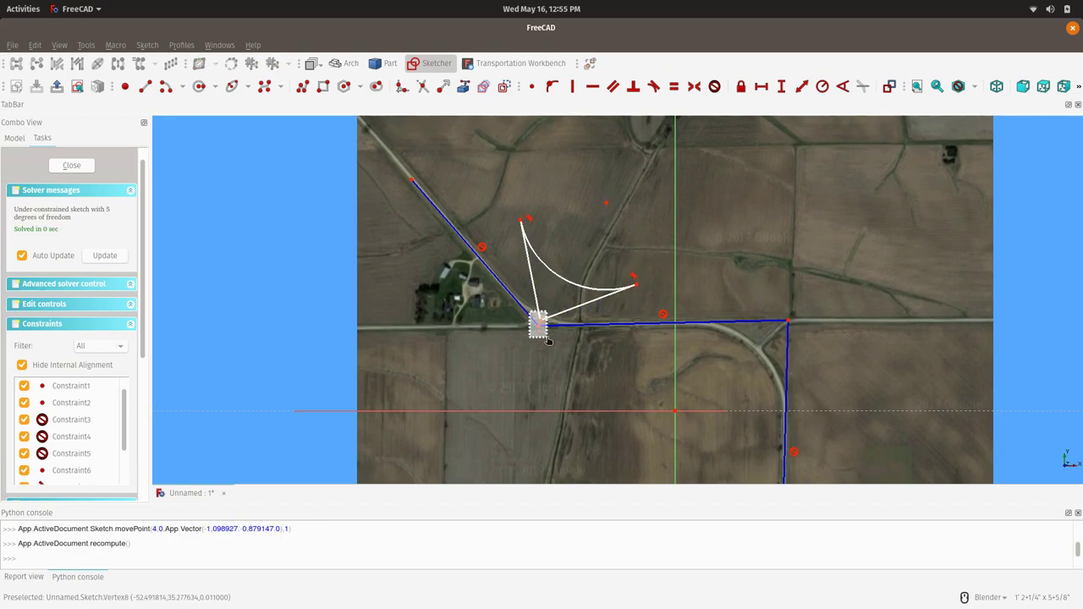
{"action": "left_click", "coordinate": [547, 337]}
{"action": "left_click", "coordinate": [538, 333]}
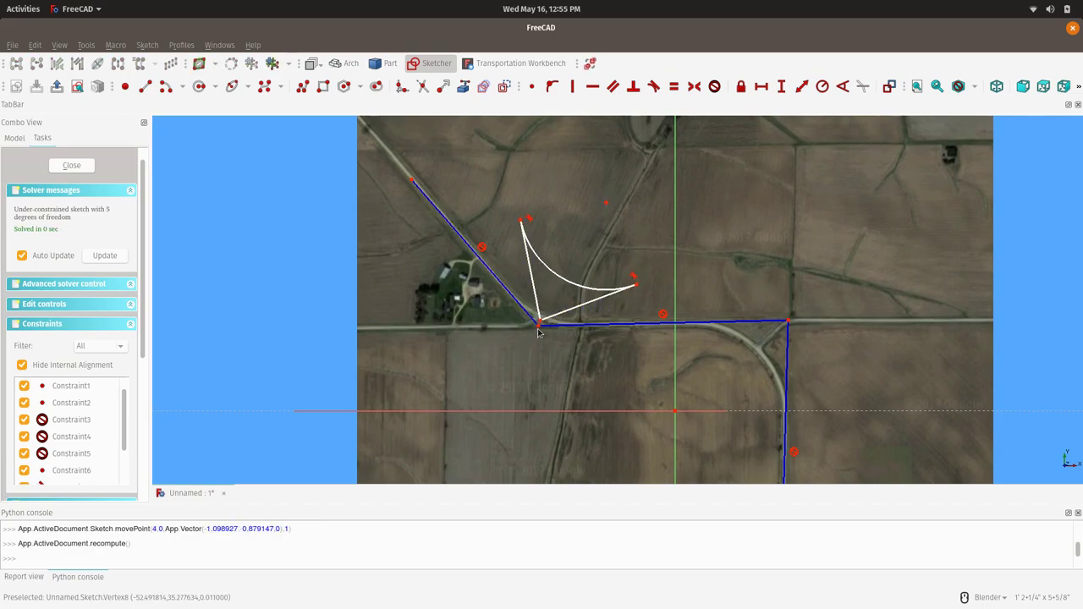
{"action": "left_click", "coordinate": [538, 333]}
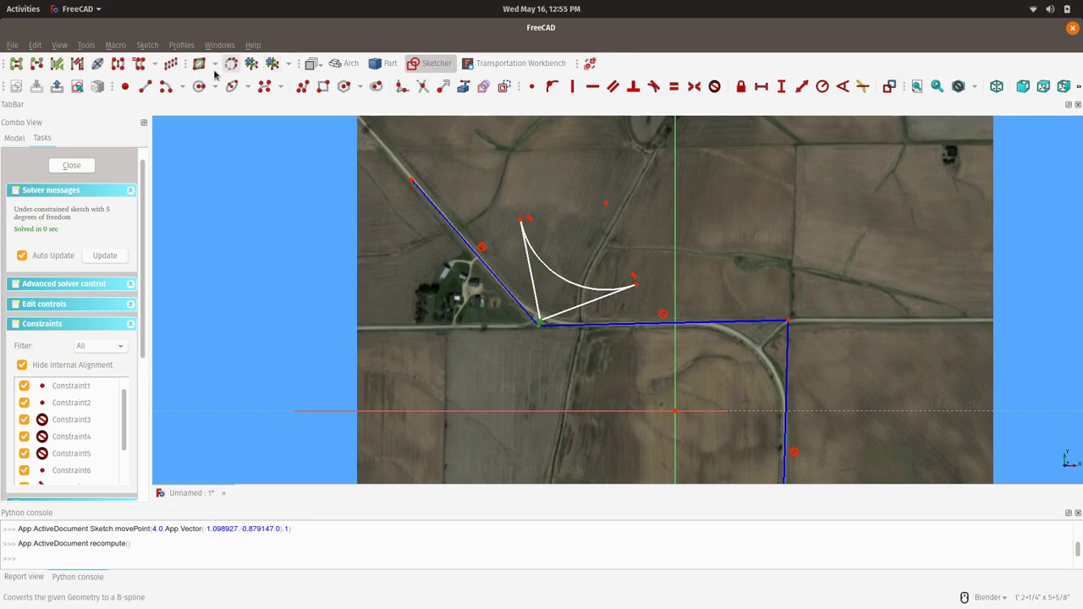
{"action": "left_click", "coordinate": [532, 86]}
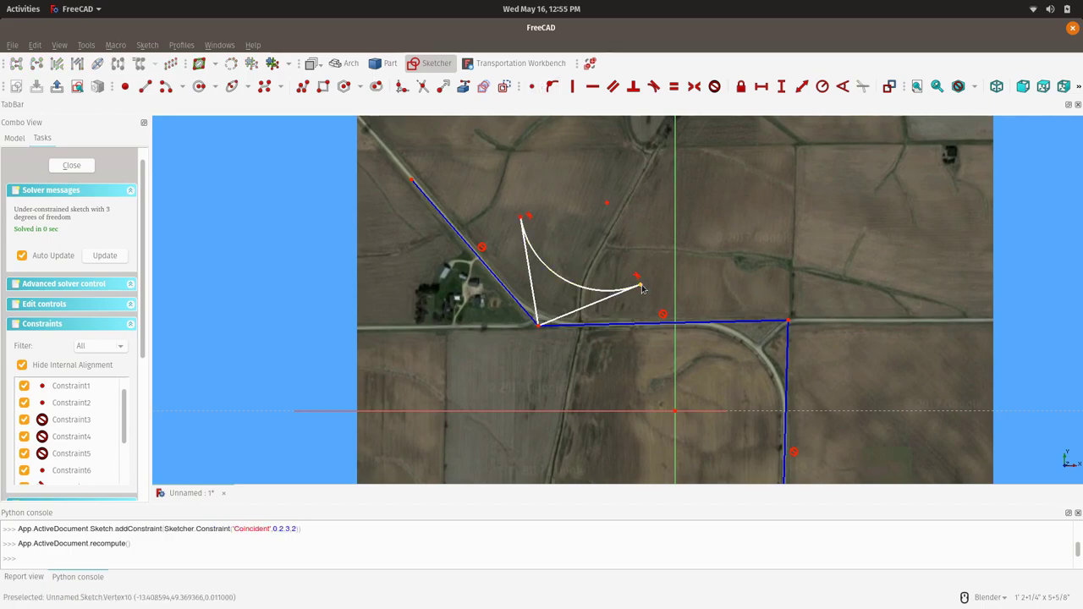
- Hold the curve's ends on the horizontal and diagonal tangents with Point on Object constraints
{"action": "left_click_drag", "start_coordinate": [641, 289], "coordinate": [633, 323]}
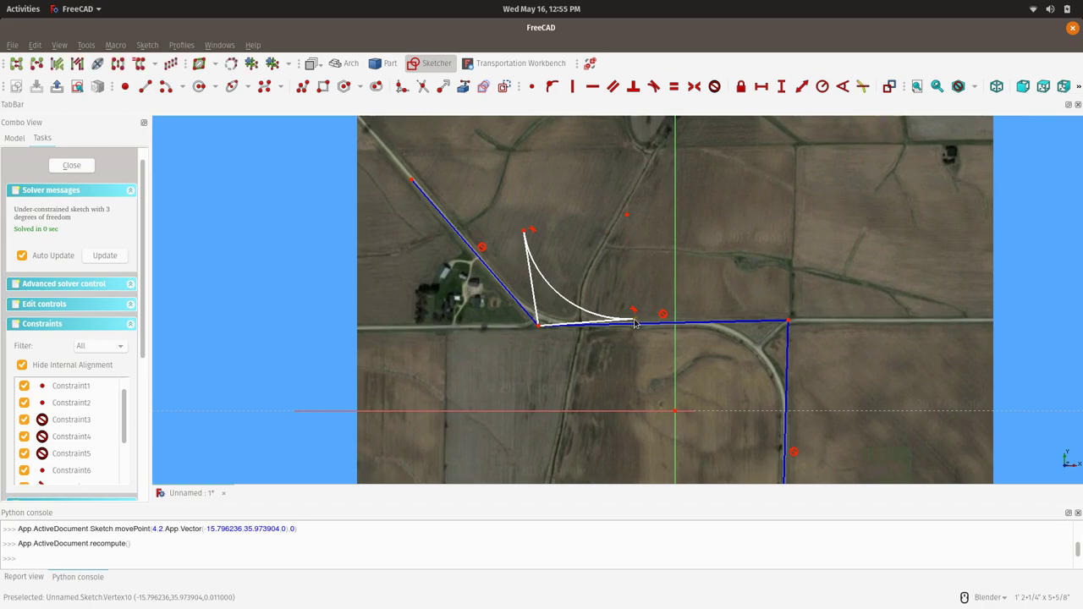
{"action": "left_click", "coordinate": [647, 323]}
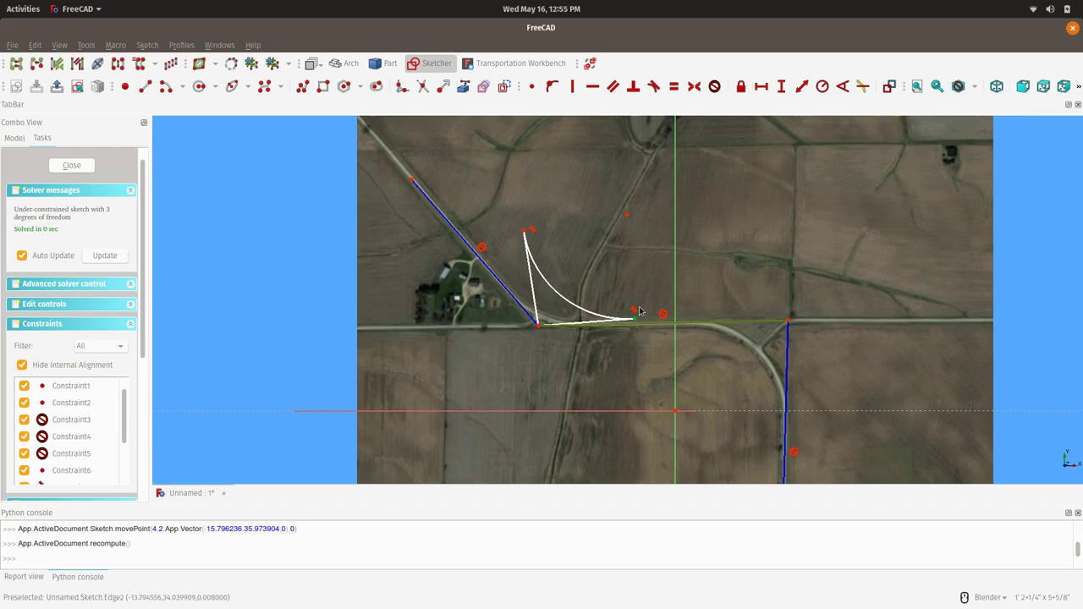
{"action": "left_click", "coordinate": [551, 86]}
{"action": "left_click_drag", "start_coordinate": [526, 233], "coordinate": [499, 266]}
{"action": "left_click", "coordinate": [500, 266]}
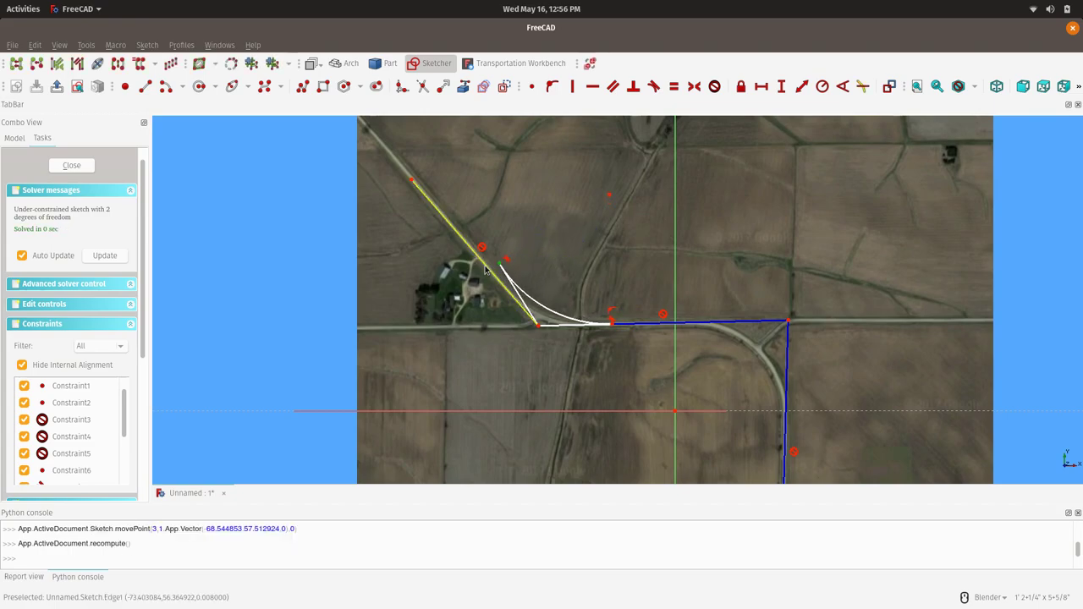
{"action": "left_click", "coordinate": [506, 287]}
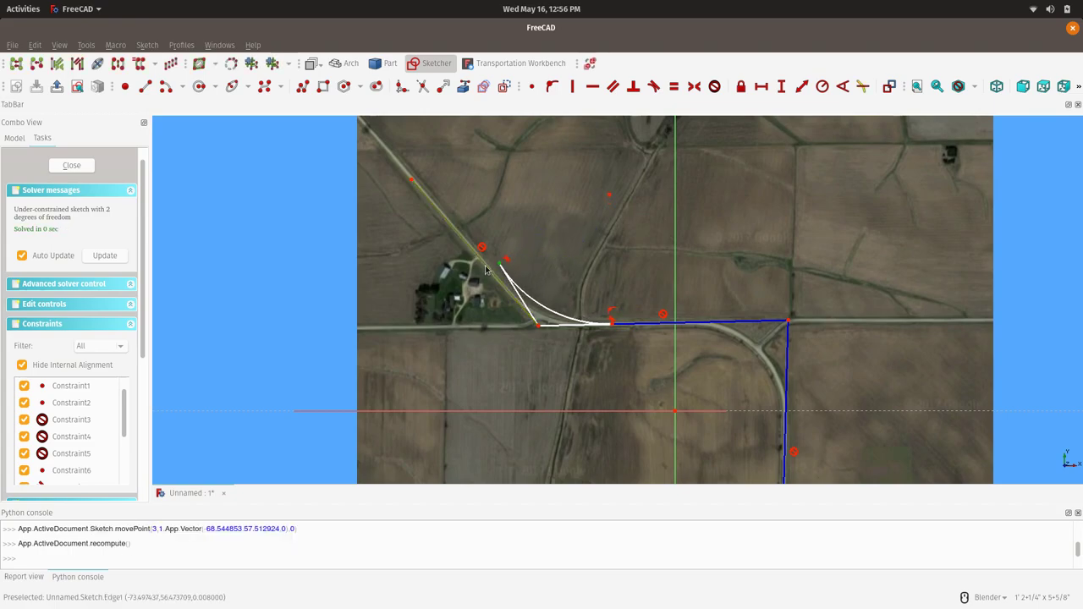
{"action": "left_click", "coordinate": [551, 86]}
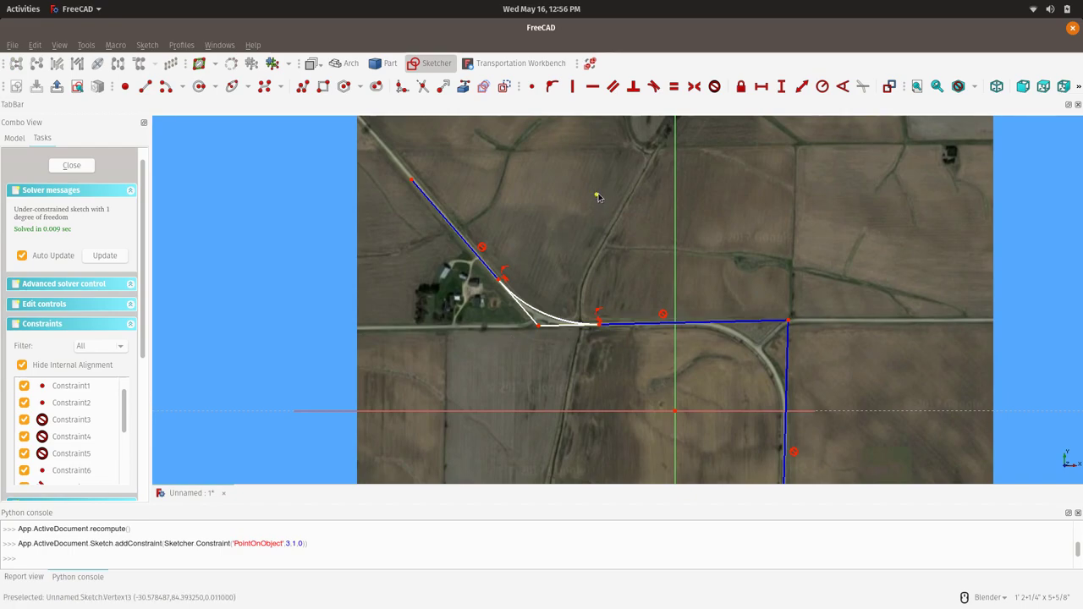
- Slide the curve ends along the tangents to match the road bend, then zoom to the east corner
{"action": "left_click_drag", "start_coordinate": [598, 196], "coordinate": [559, 250]}
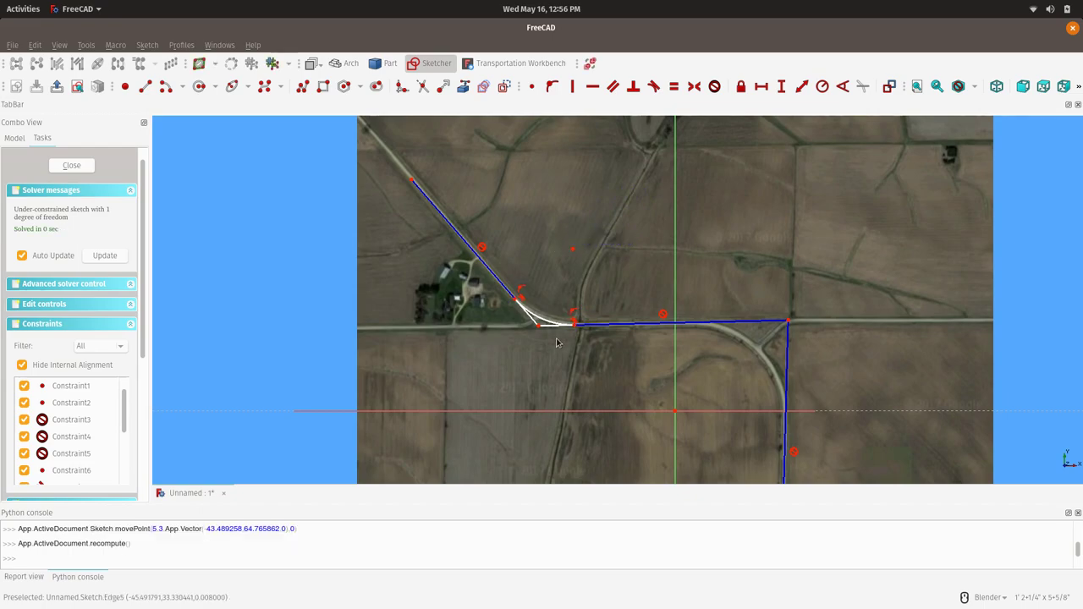
{"action": "scroll", "coordinate": [557, 343], "scroll_direction": "up", "scroll_amount": 2}
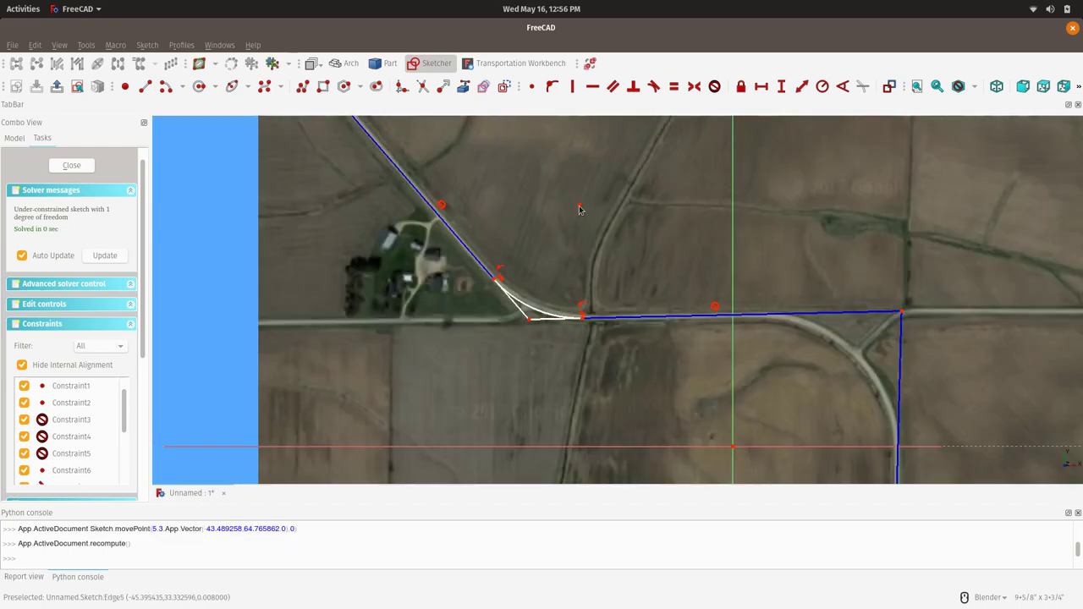
{"action": "left_click_drag", "start_coordinate": [579, 208], "coordinate": [595, 191]}
{"action": "scroll", "coordinate": [572, 353], "scroll_direction": "up", "scroll_amount": 3}
{"action": "scroll", "coordinate": [573, 354], "scroll_direction": "down", "scroll_amount": 5}
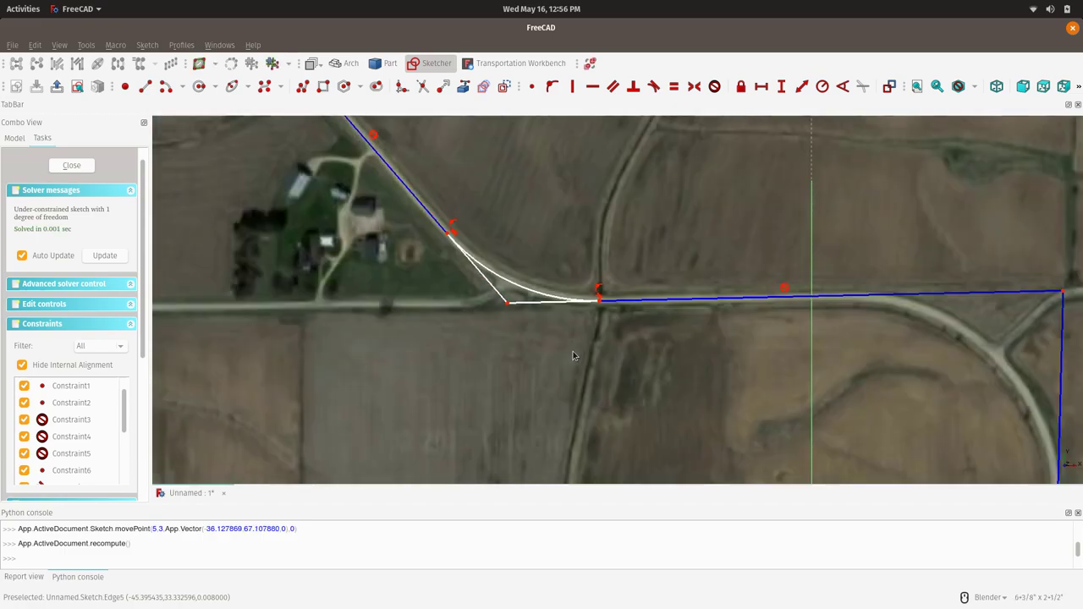
{"action": "scroll", "coordinate": [638, 282], "scroll_direction": "down", "scroll_amount": 4}
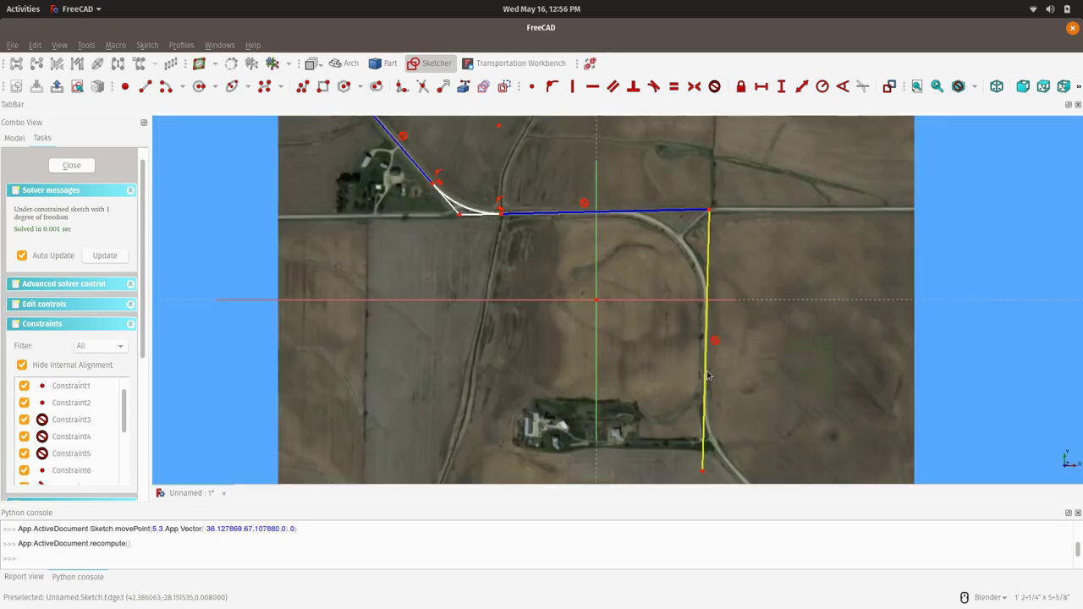
{"action": "scroll", "coordinate": [659, 374], "scroll_direction": "up", "scroll_amount": 4}
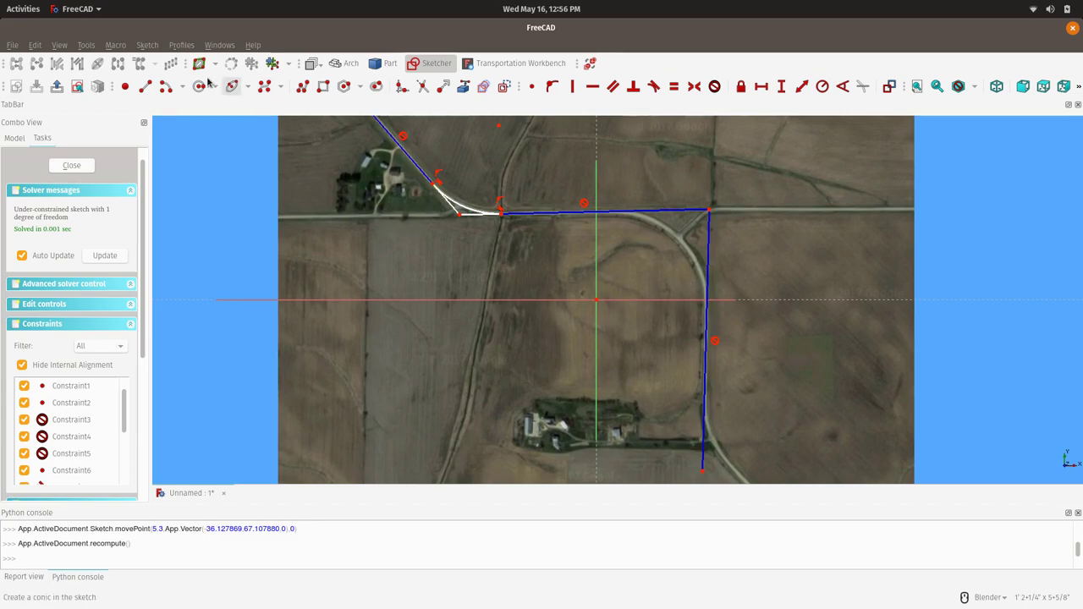
- Draw a short line from the horizontal tangent and drag its end along the southeast road bend
{"action": "left_click", "coordinate": [149, 89]}
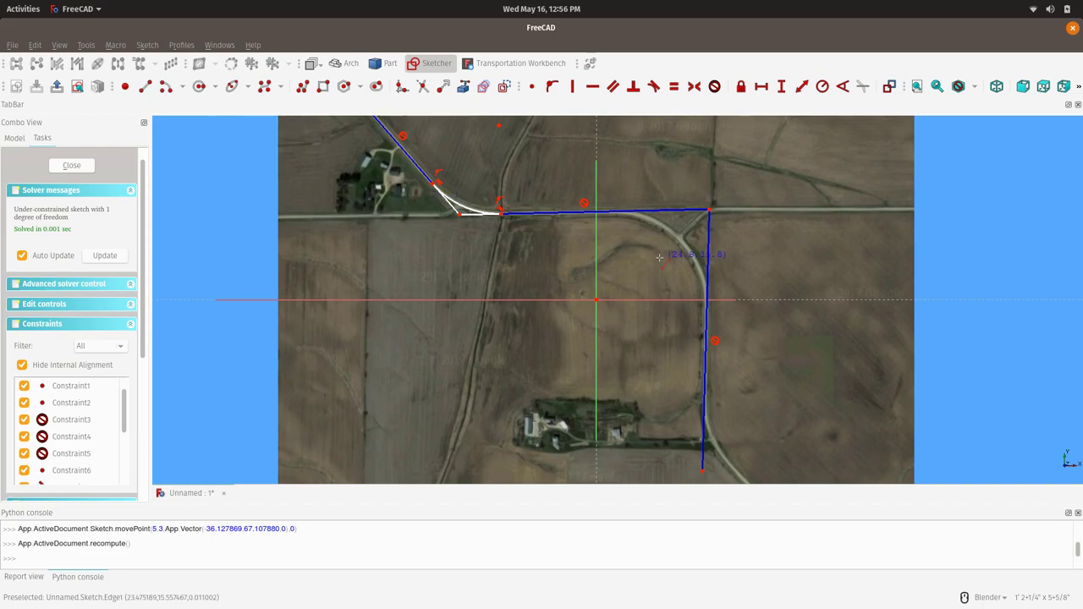
{"action": "left_click", "coordinate": [611, 214]}
{"action": "left_click", "coordinate": [640, 228]}
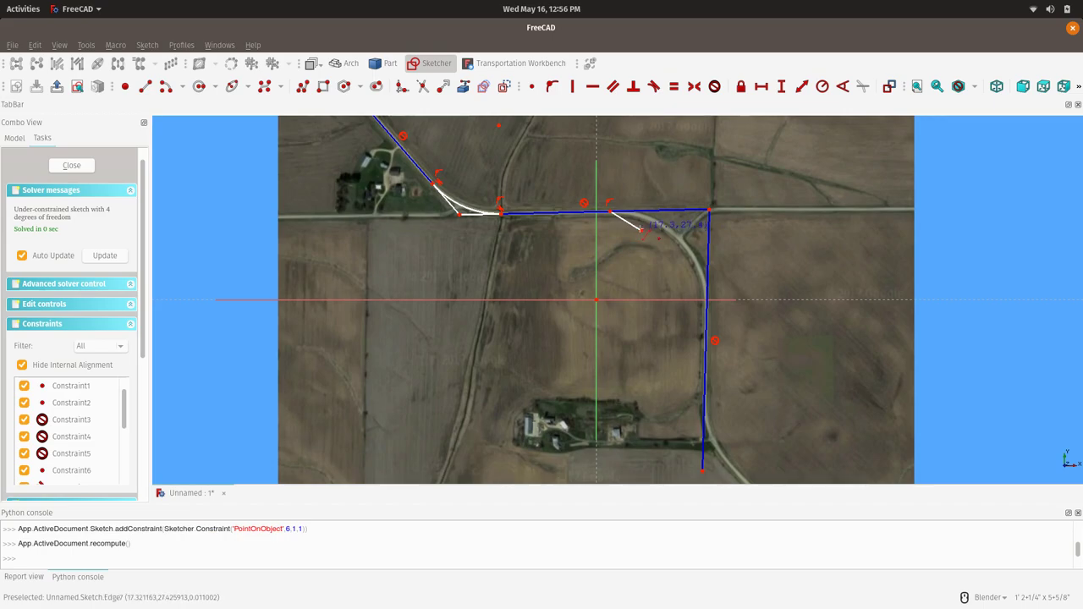
{"action": "right_click", "coordinate": [641, 230]}
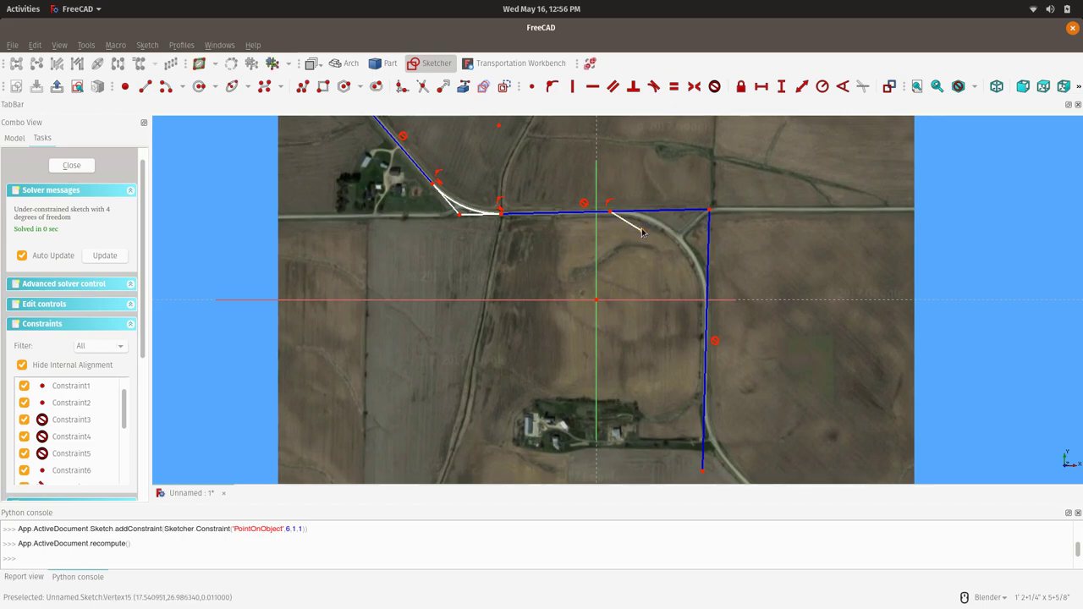
{"action": "left_click_drag", "start_coordinate": [643, 231], "coordinate": [650, 220]}
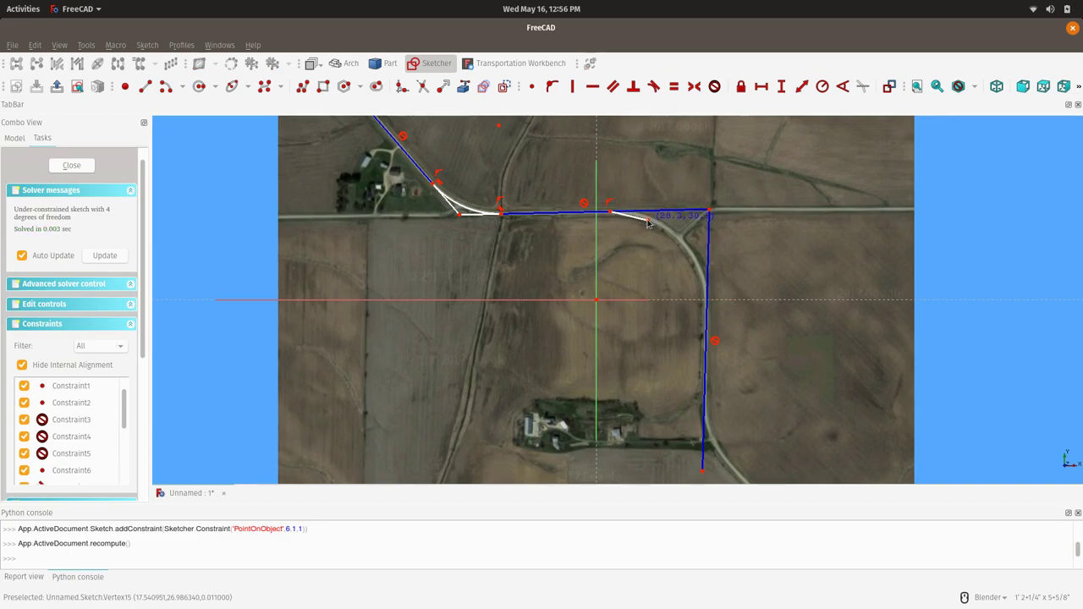
{"action": "left_click_drag", "start_coordinate": [648, 223], "coordinate": [647, 224]}
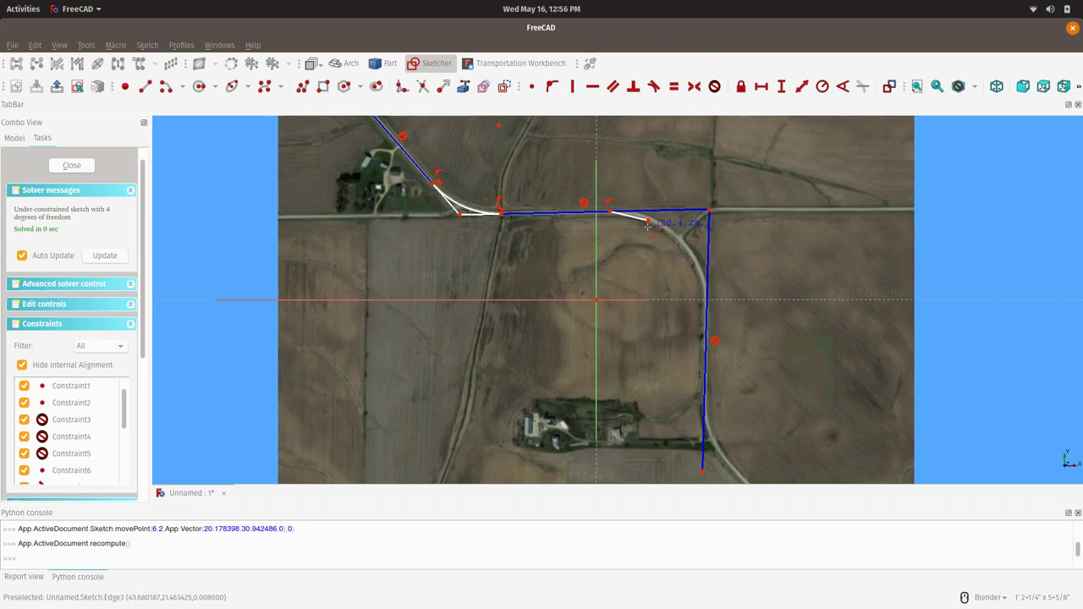
{"action": "left_click_drag", "start_coordinate": [648, 224], "coordinate": [690, 248]}
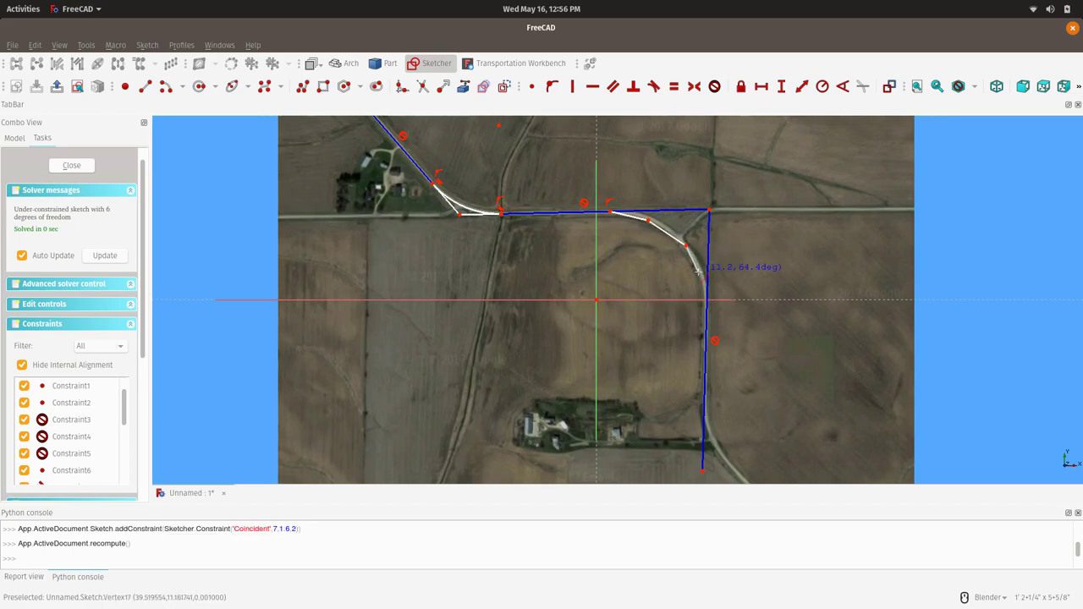
{"action": "left_click", "coordinate": [701, 271]}
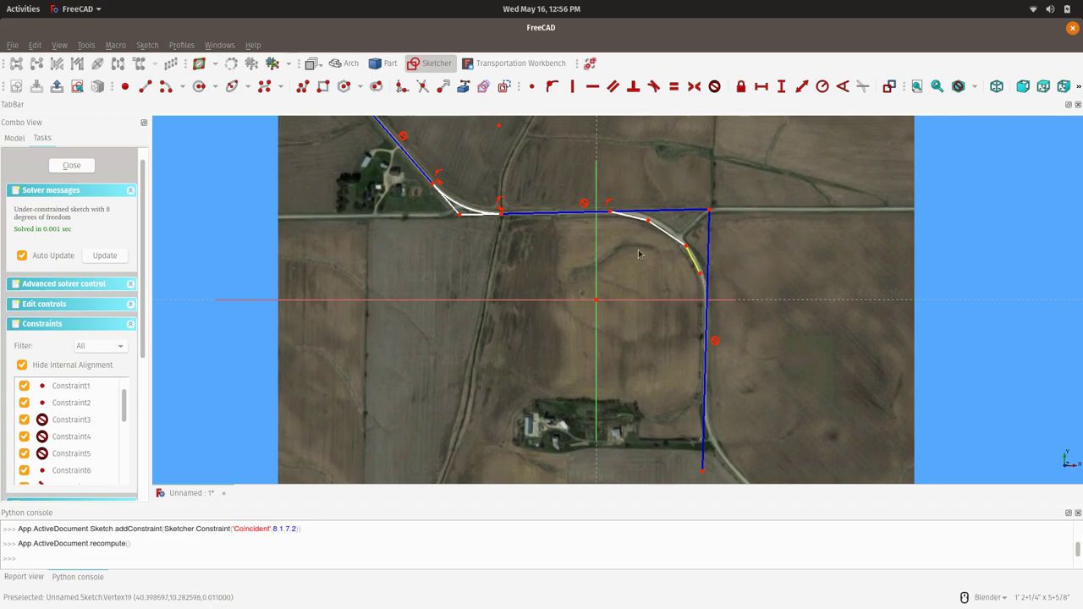
- Add a short line from the curve's end finishing on the vertical back tangent
{"action": "left_click", "coordinate": [145, 86]}
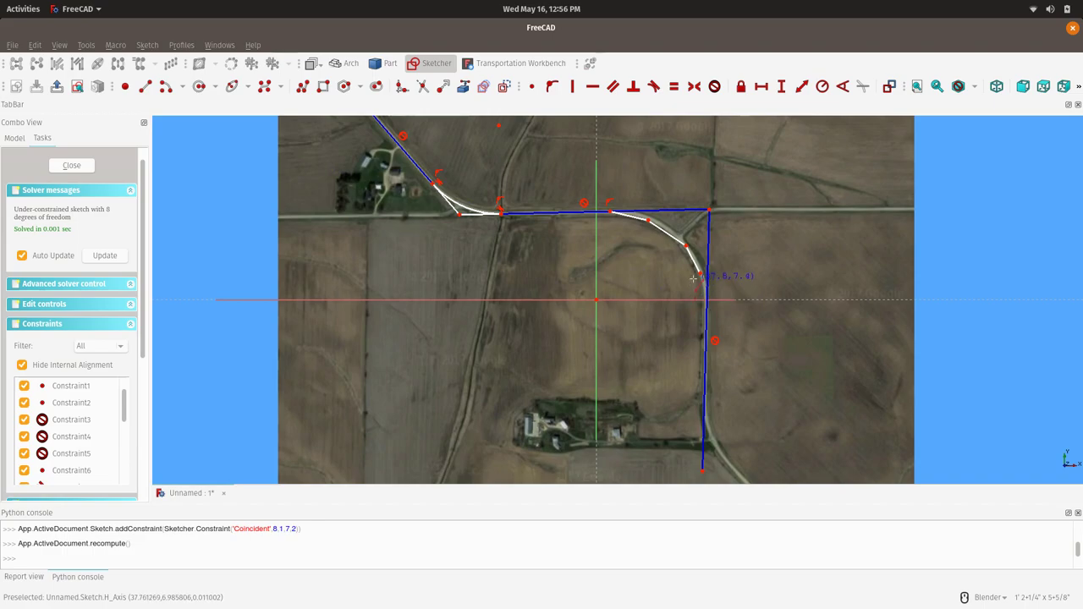
{"action": "left_click", "coordinate": [700, 273]}
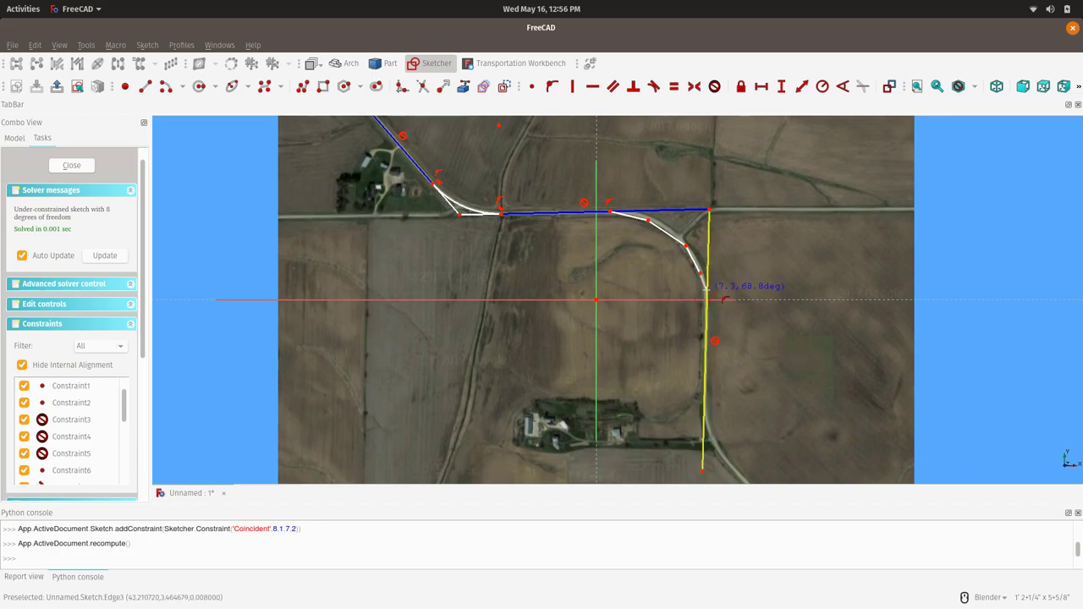
{"action": "left_click", "coordinate": [706, 289]}
{"action": "right_click", "coordinate": [685, 286]}
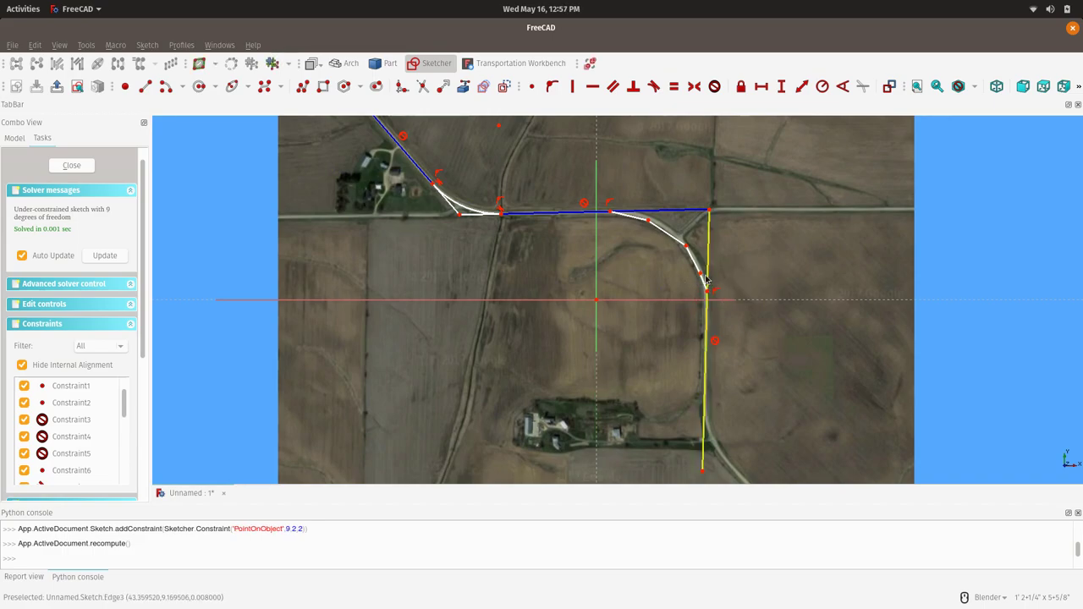
- Constrain the back tangents vertical and horizontal, then drag the corner point to fit the road
{"action": "left_click", "coordinate": [702, 280]}
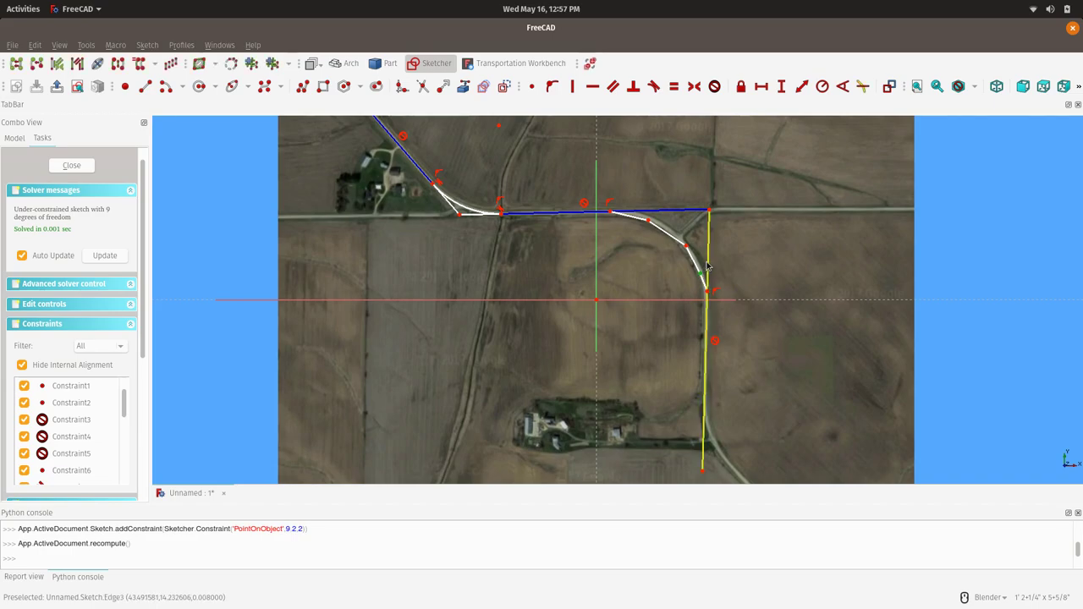
{"action": "left_click", "coordinate": [572, 86]}
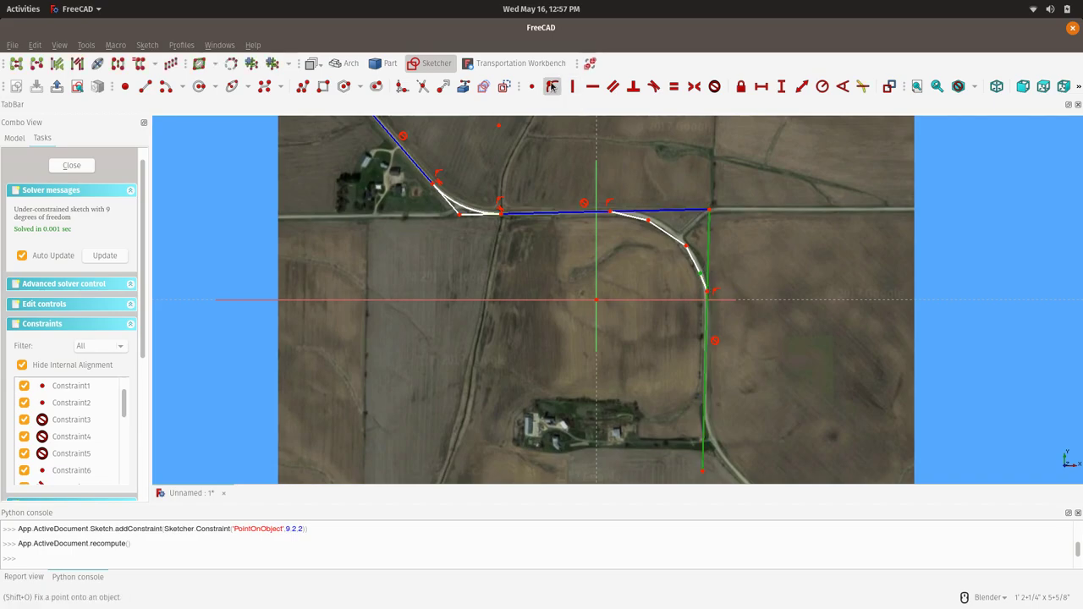
{"action": "left_click", "coordinate": [660, 210]}
{"action": "left_click", "coordinate": [553, 87]}
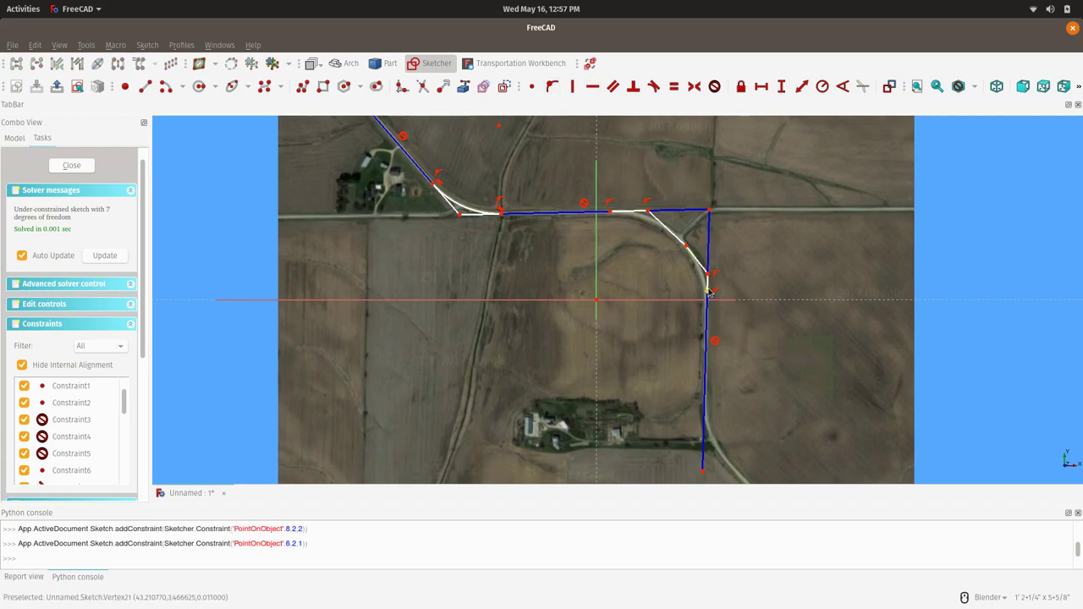
{"action": "left_click_drag", "start_coordinate": [709, 292], "coordinate": [710, 301]}
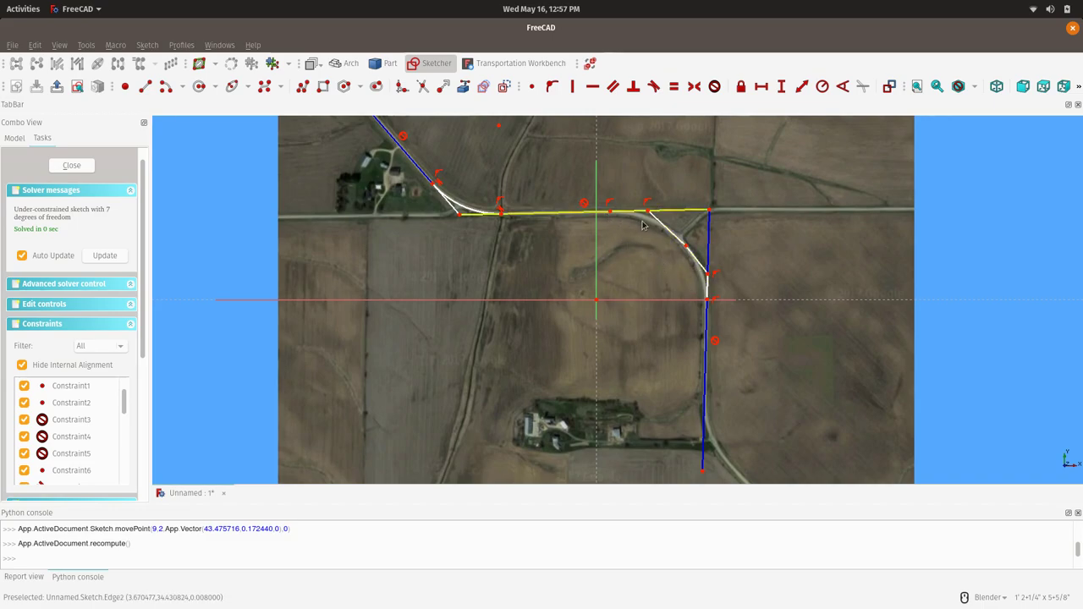
- Make the diagonal bend segment parallel to its paired segment and slide their corner onto the road
{"action": "left_click", "coordinate": [682, 241]}
{"action": "left_click", "coordinate": [694, 256]}
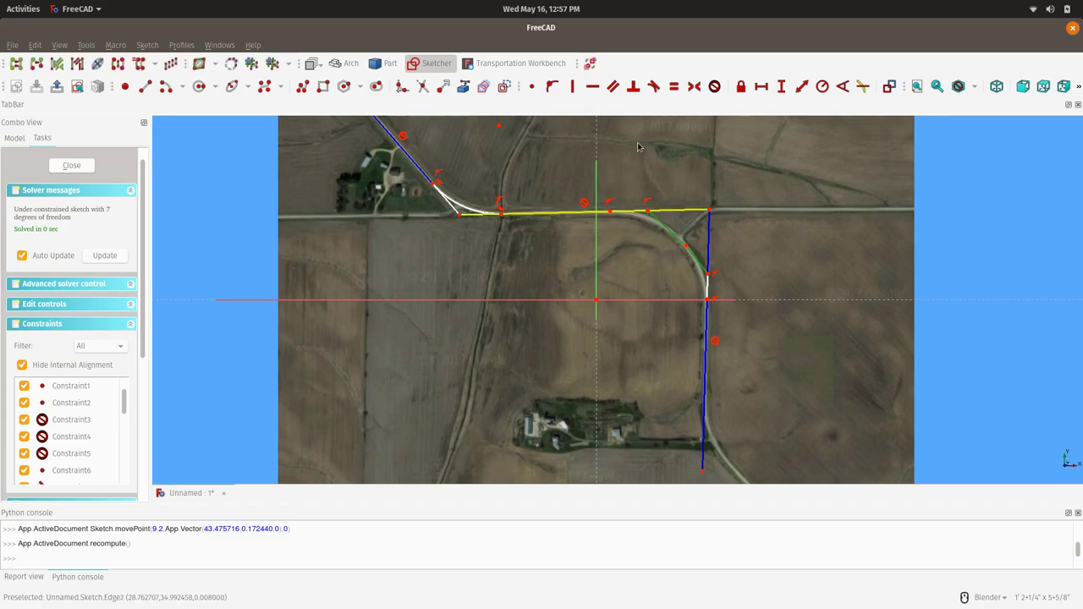
{"action": "left_click", "coordinate": [612, 88]}
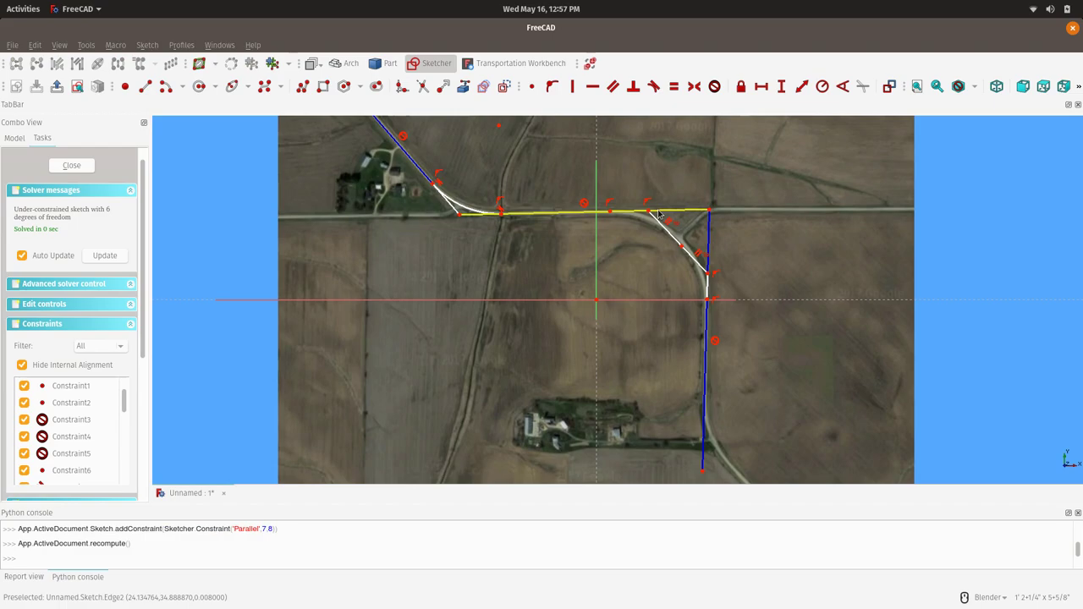
{"action": "left_click_drag", "start_coordinate": [683, 249], "coordinate": [685, 240]}
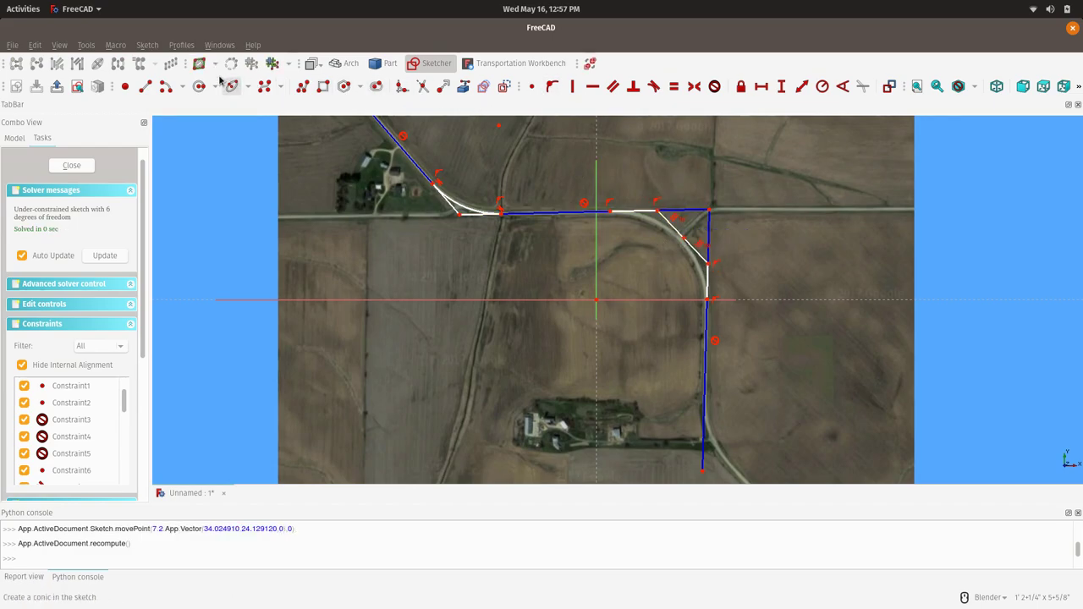
- Draw the first centre-point arc around the bend, starting at the top back tangent's end
{"action": "left_click", "coordinate": [146, 87]}
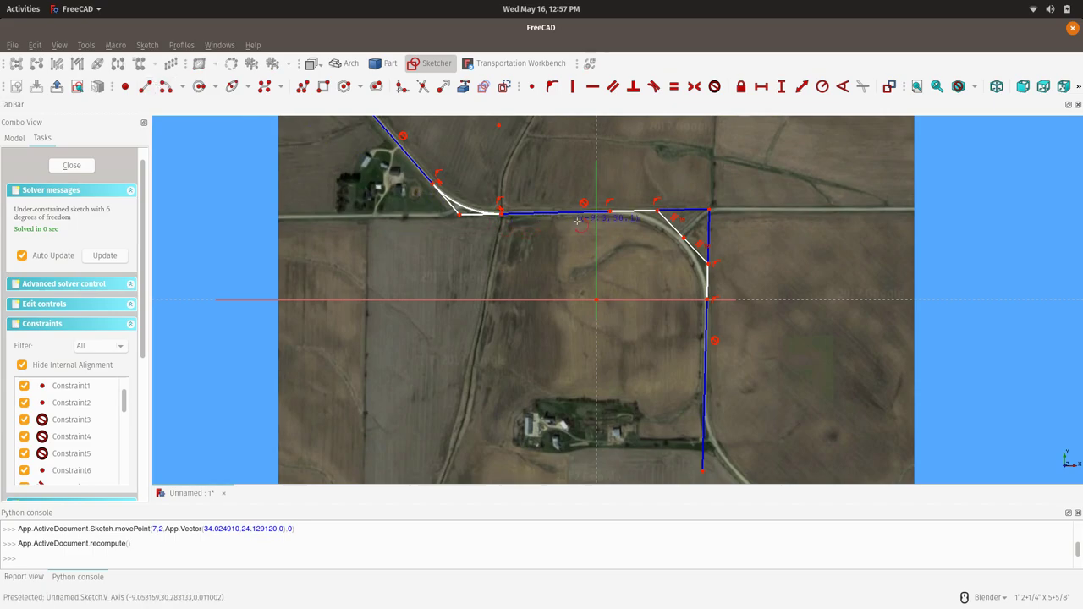
{"action": "left_click", "coordinate": [613, 284]}
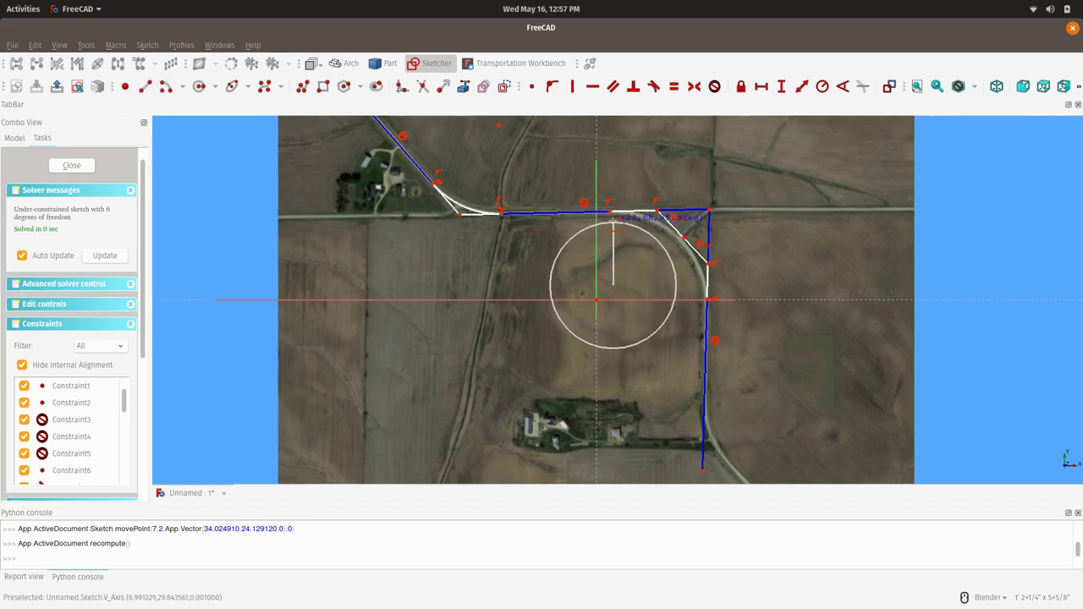
{"action": "left_click", "coordinate": [613, 218]}
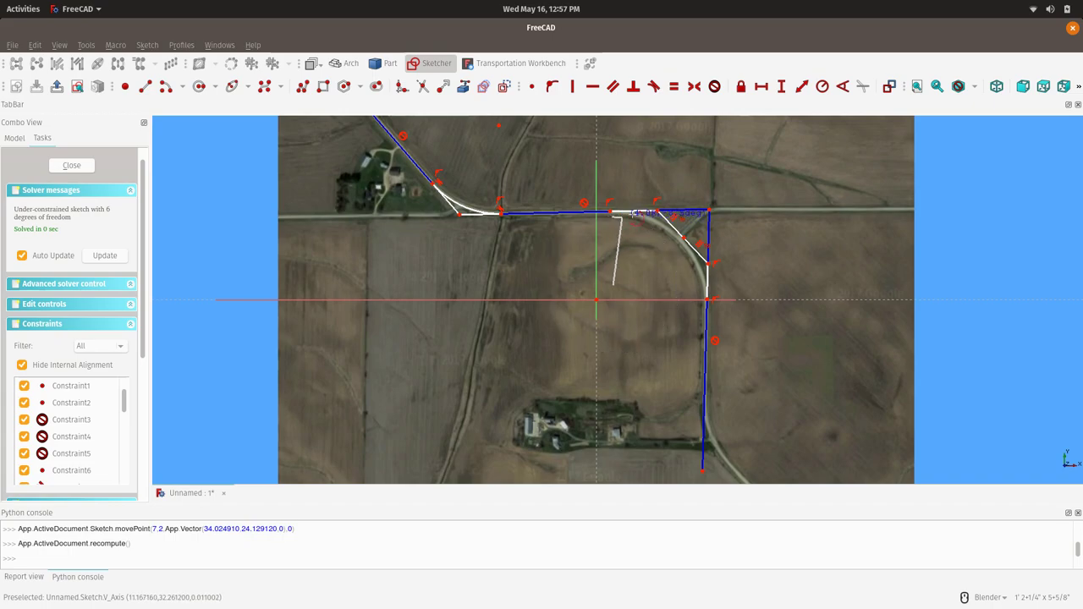
{"action": "left_click", "coordinate": [668, 243]}
{"action": "right_click", "coordinate": [668, 241]}
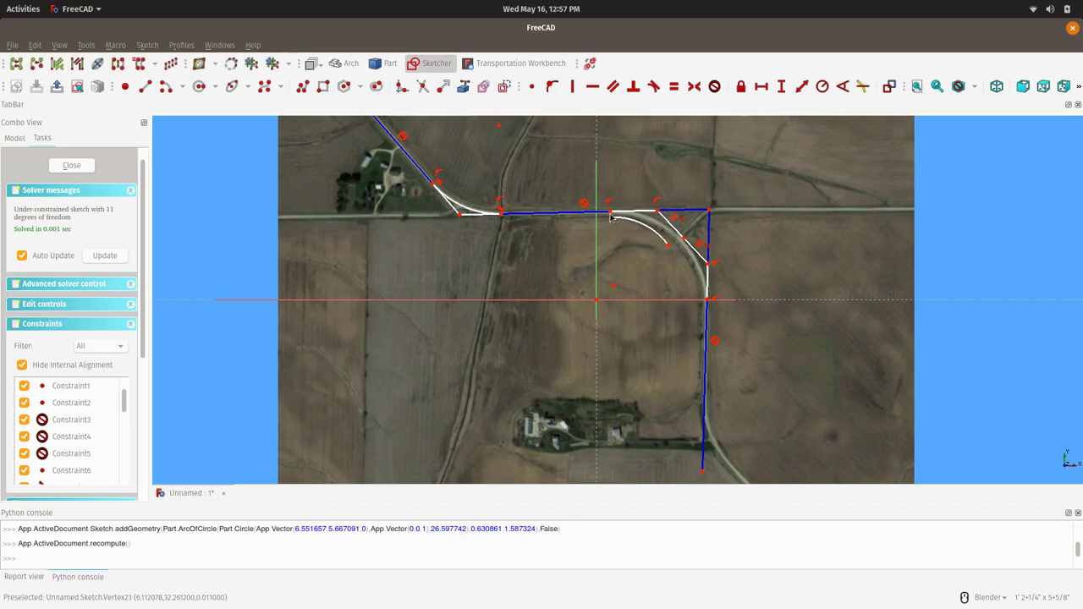
- Make the first arc tangent to the horizontal back tangent and to the adjoining segment end
{"action": "left_click", "coordinate": [611, 217]}
{"action": "left_click", "coordinate": [608, 211]}
{"action": "key", "text": "t"}
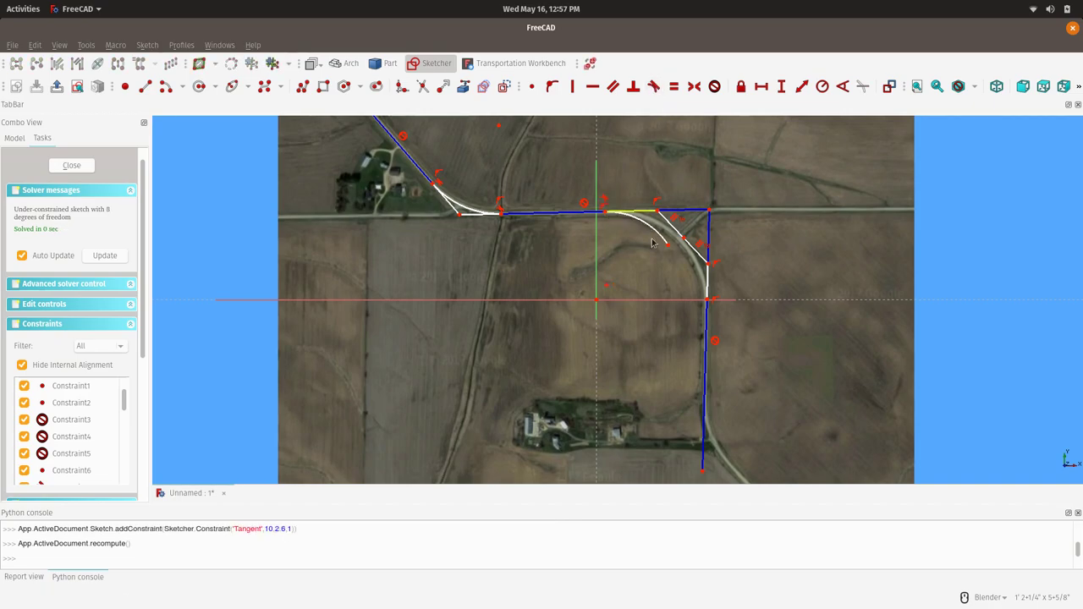
{"action": "left_click", "coordinate": [668, 246]}
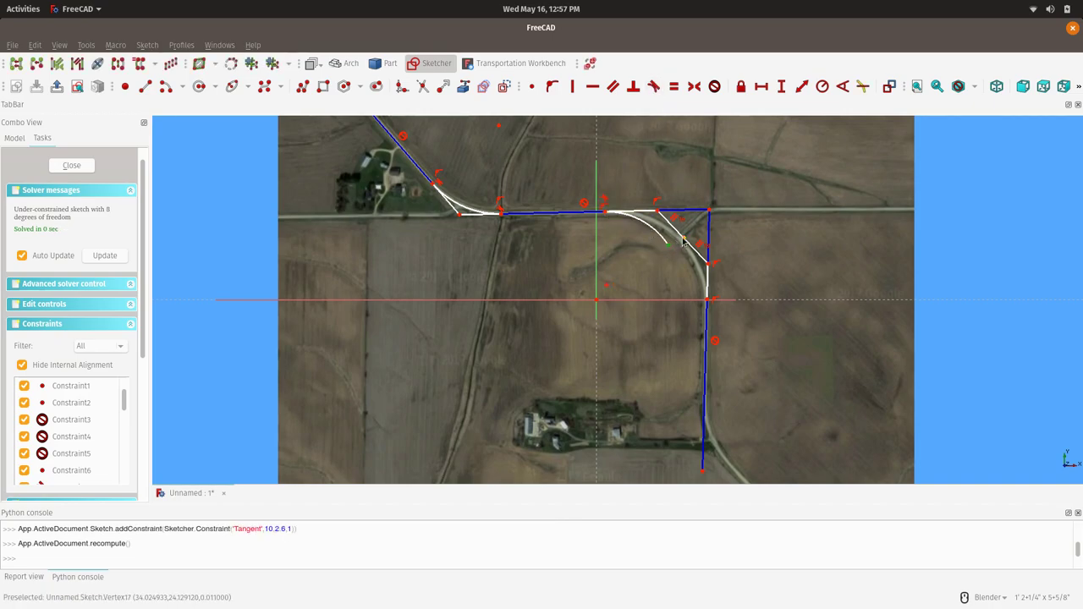
{"action": "left_click", "coordinate": [684, 241]}
{"action": "left_click", "coordinate": [653, 86]}
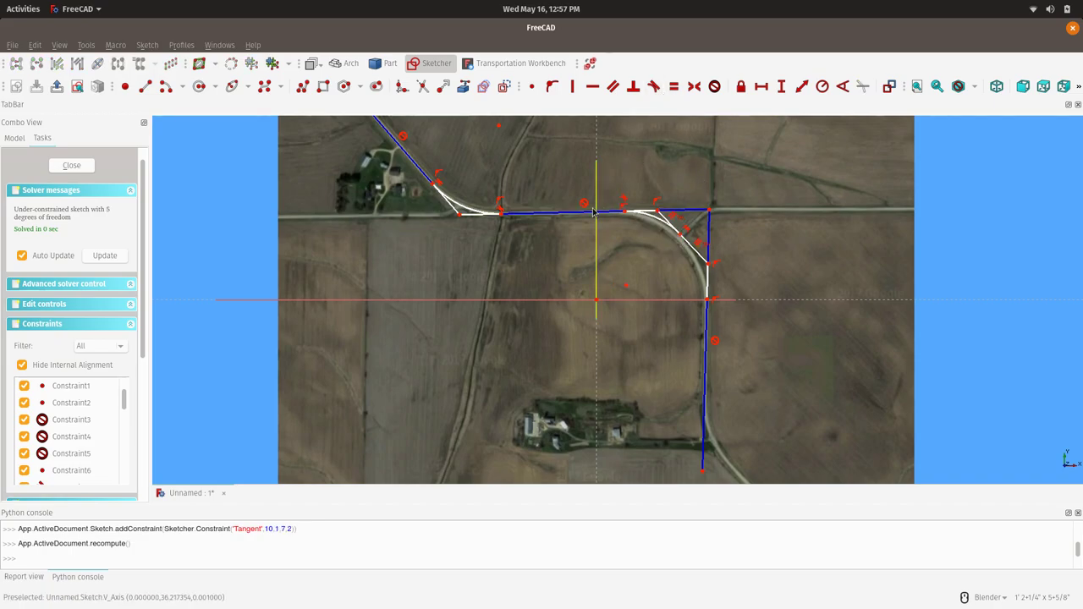
- Draw a second centre-point arc from the first arc's end and make it tangent to it
{"action": "left_click", "coordinate": [594, 211]}
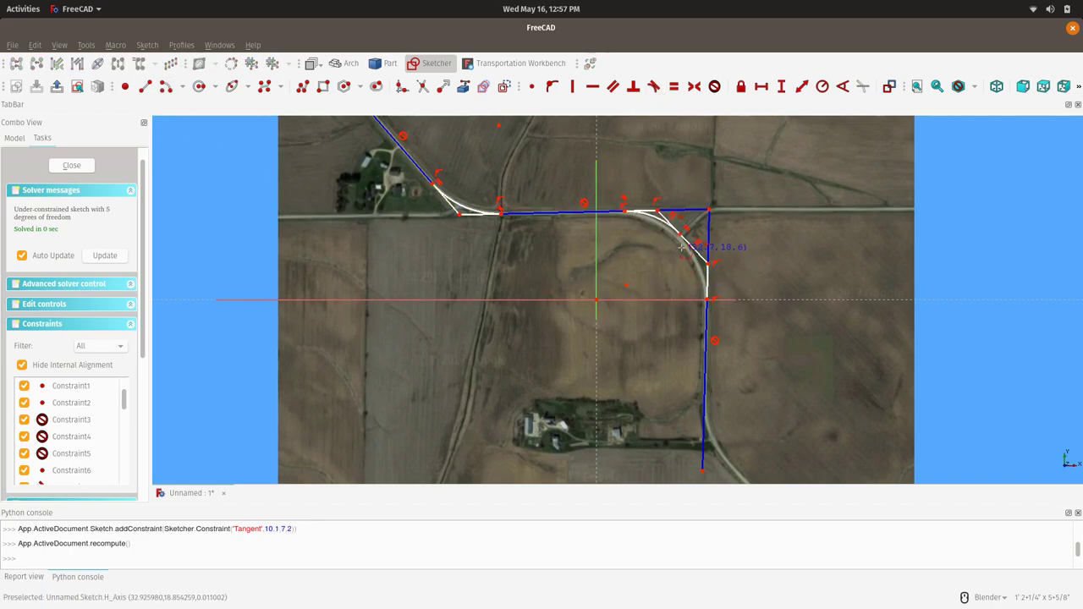
{"action": "left_click", "coordinate": [596, 299]}
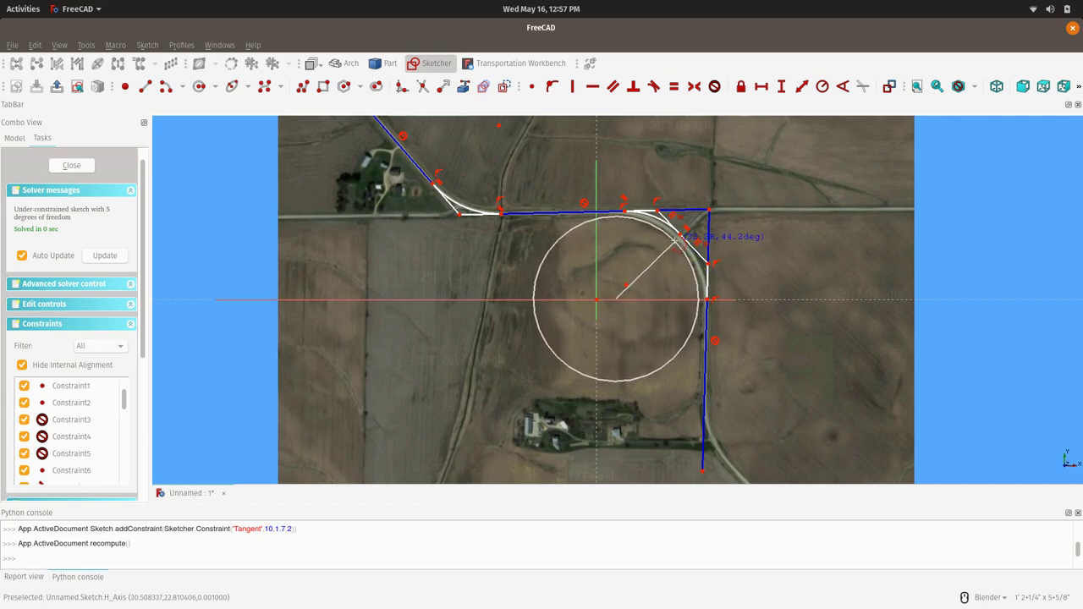
{"action": "left_click", "coordinate": [676, 239]}
{"action": "left_click", "coordinate": [701, 300]}
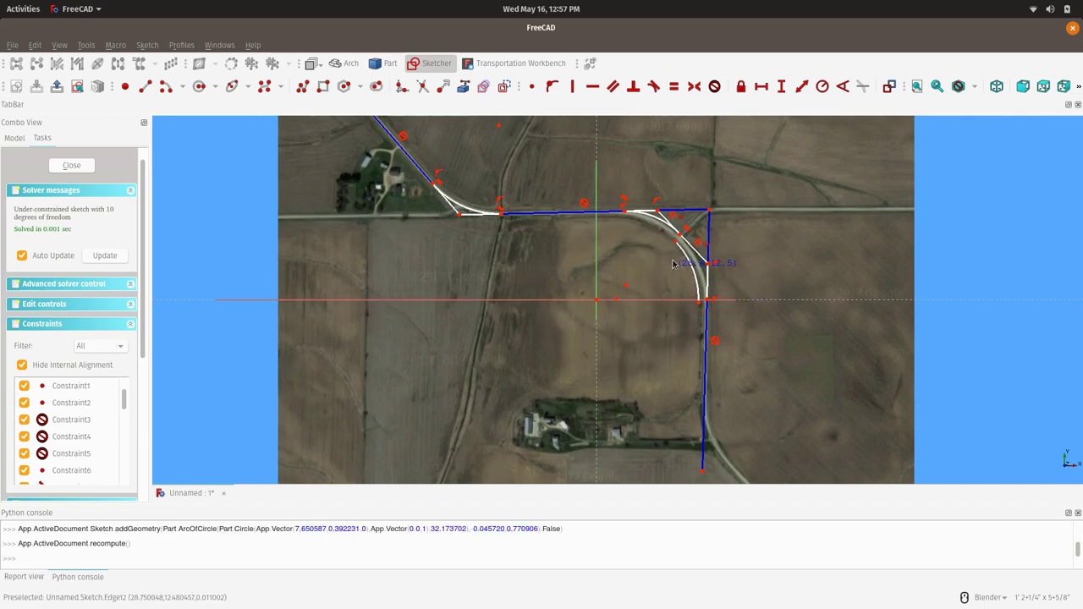
{"action": "left_click", "coordinate": [677, 244]}
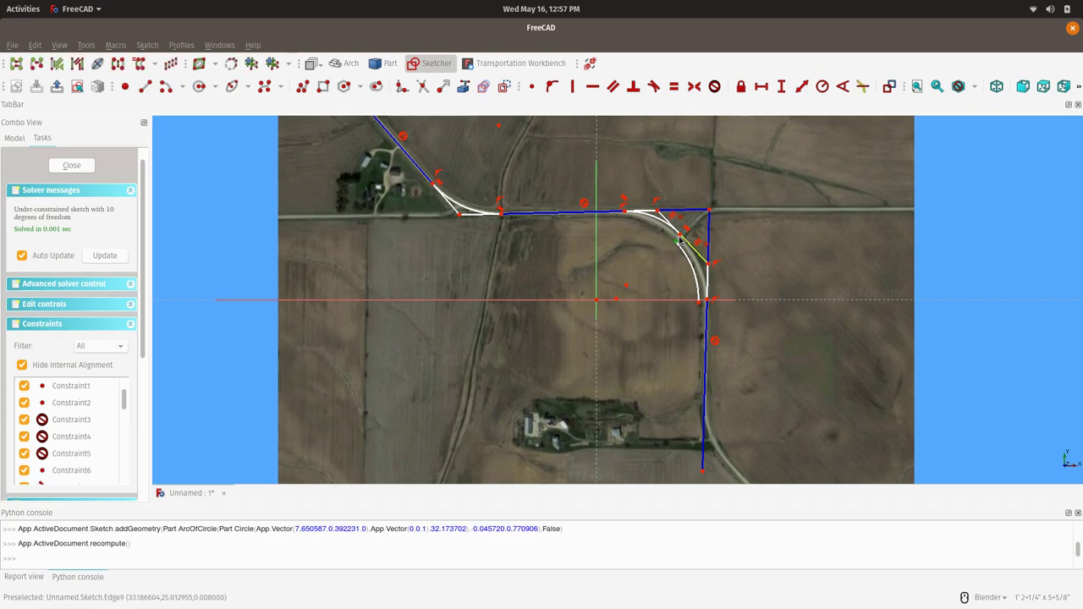
{"action": "left_click", "coordinate": [653, 86]}
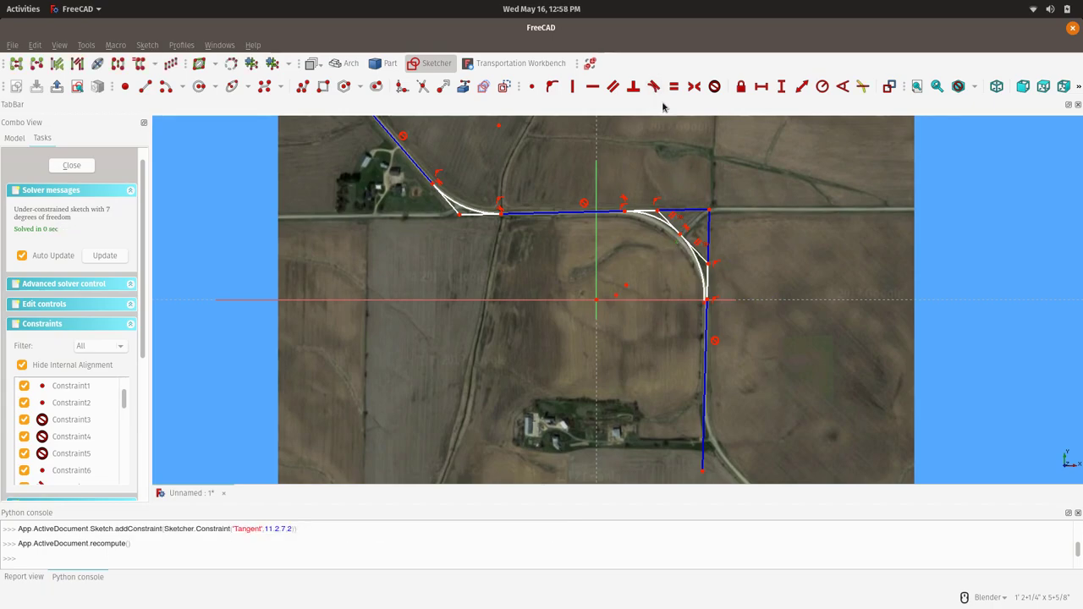
{"action": "left_click", "coordinate": [708, 303]}
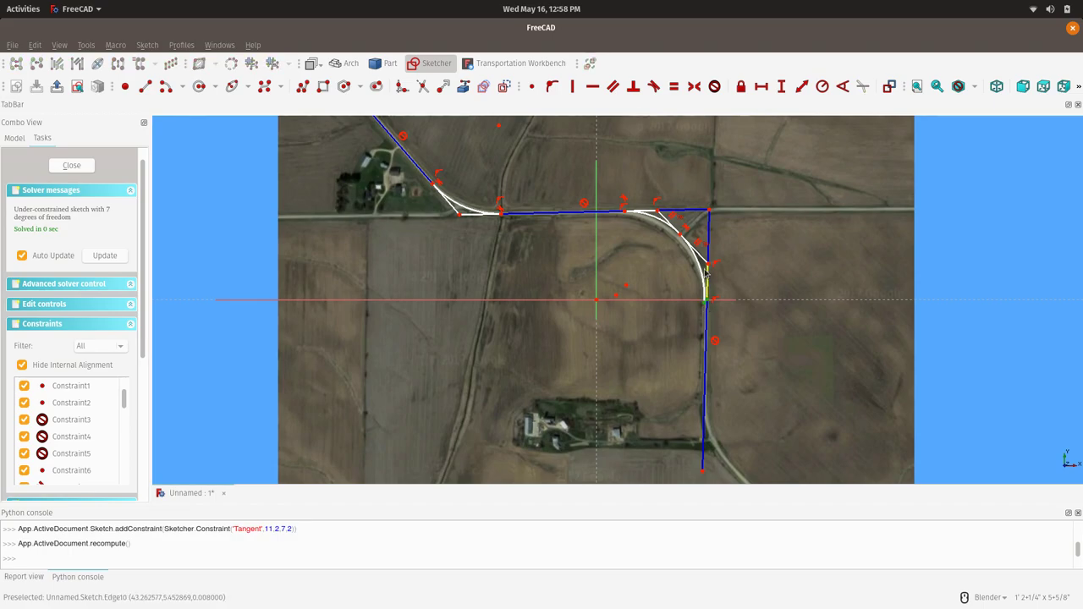
- Make the second arc tangent to the vertical back tangent and drag the curve's ends along the road
{"action": "left_click", "coordinate": [700, 224]}
{"action": "scroll", "coordinate": [701, 224], "scroll_direction": "up", "scroll_amount": 4}
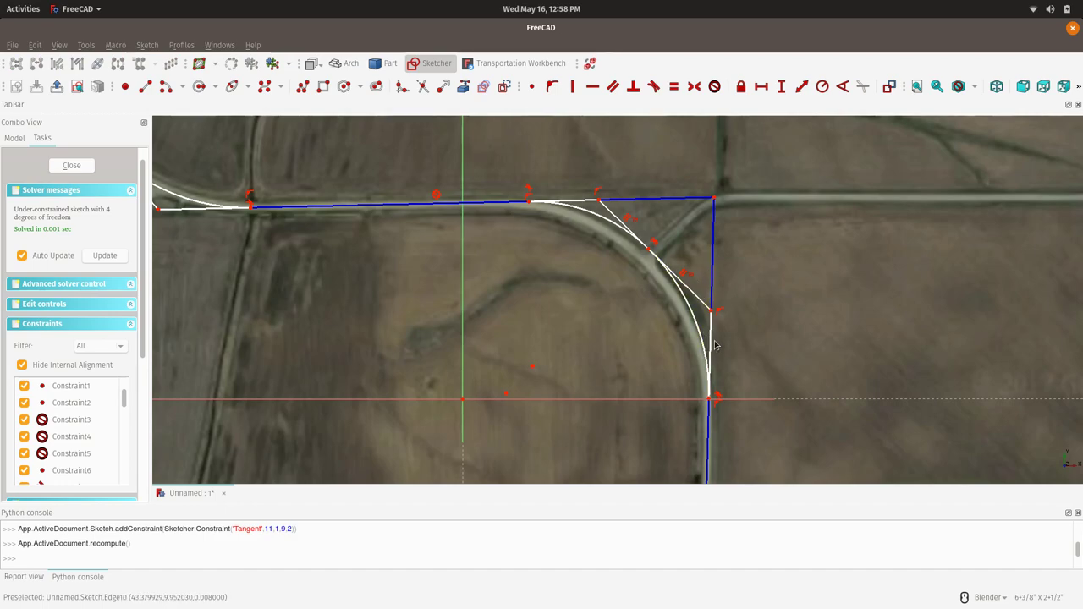
{"action": "mouse_move", "coordinate": [712, 335]}
{"action": "left_mouse_down"}
{"action": "mouse_move", "coordinate": [712, 359]}
{"action": "mouse_move", "coordinate": [713, 347]}
{"action": "left_mouse_up"}
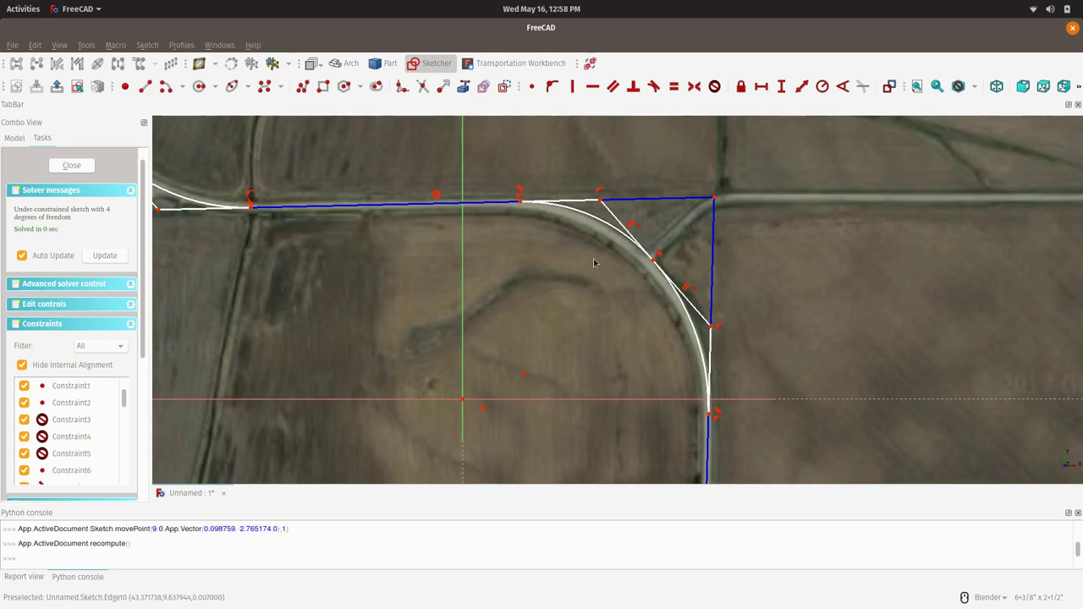
{"action": "left_click_drag", "start_coordinate": [574, 202], "coordinate": [555, 204]}
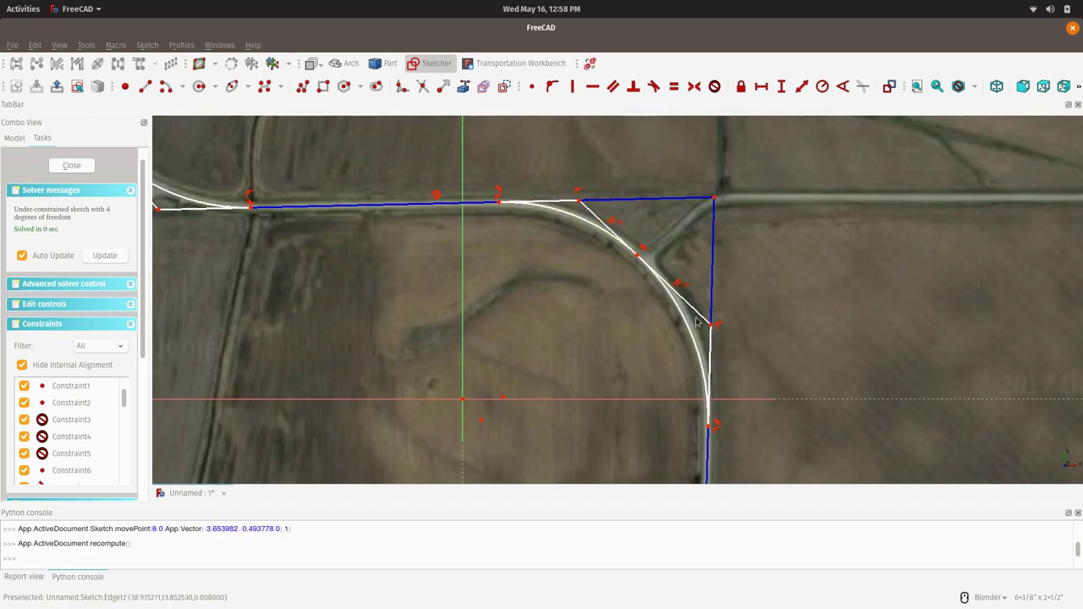
{"action": "left_click_drag", "start_coordinate": [698, 316], "coordinate": [695, 309]}
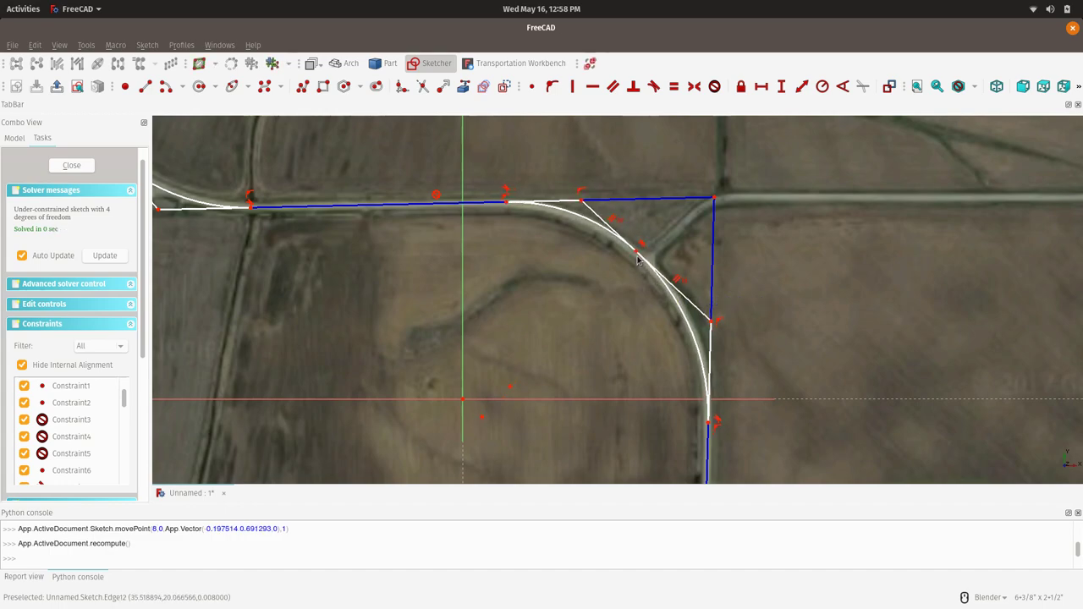
- Refine the corner point, tangent points and both arcs until they follow the road bend
{"action": "left_click_drag", "start_coordinate": [634, 252], "coordinate": [613, 234]}
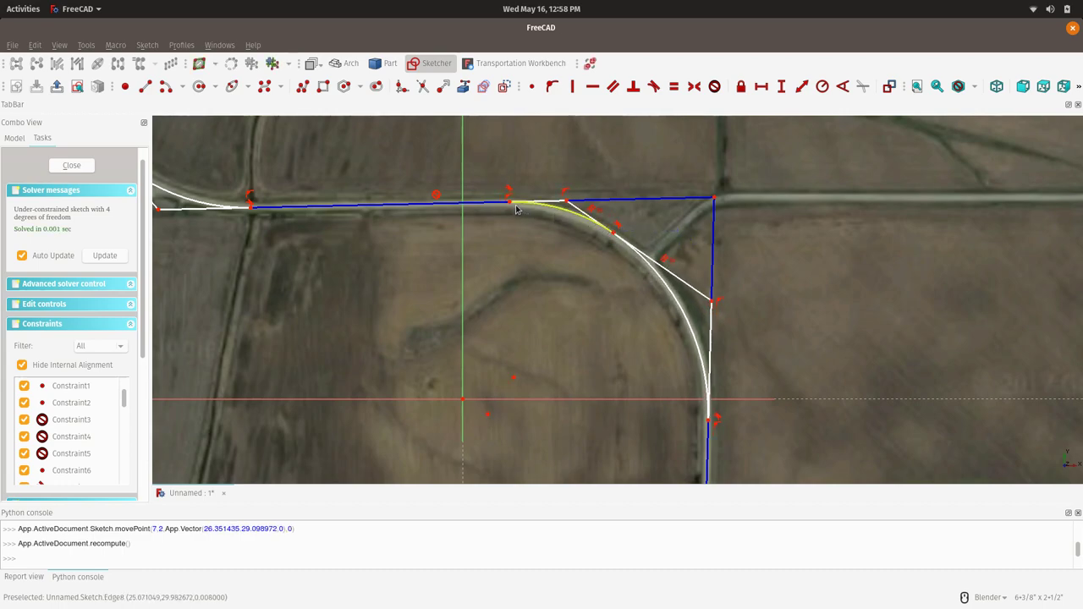
{"action": "left_click_drag", "start_coordinate": [509, 204], "coordinate": [502, 203]}
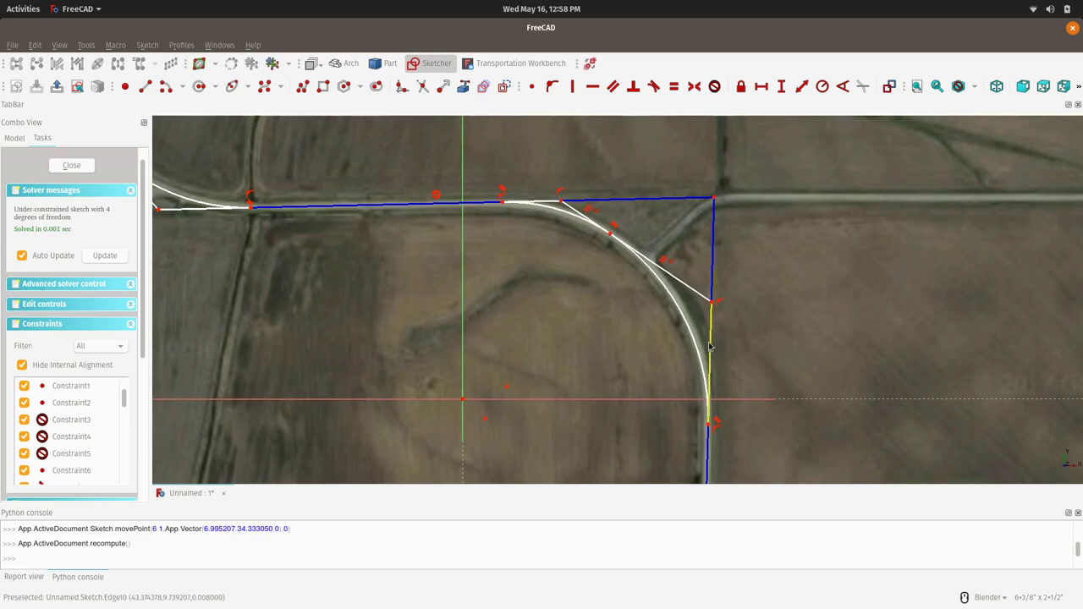
{"action": "left_click_drag", "start_coordinate": [711, 347], "coordinate": [712, 337]}
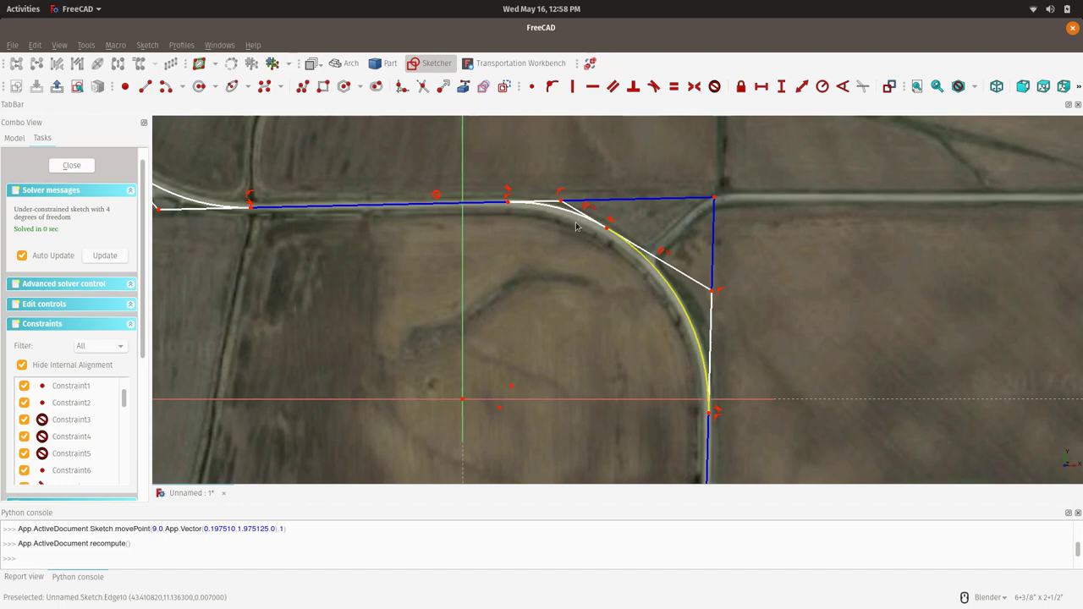
{"action": "left_click_drag", "start_coordinate": [576, 226], "coordinate": [582, 219]}
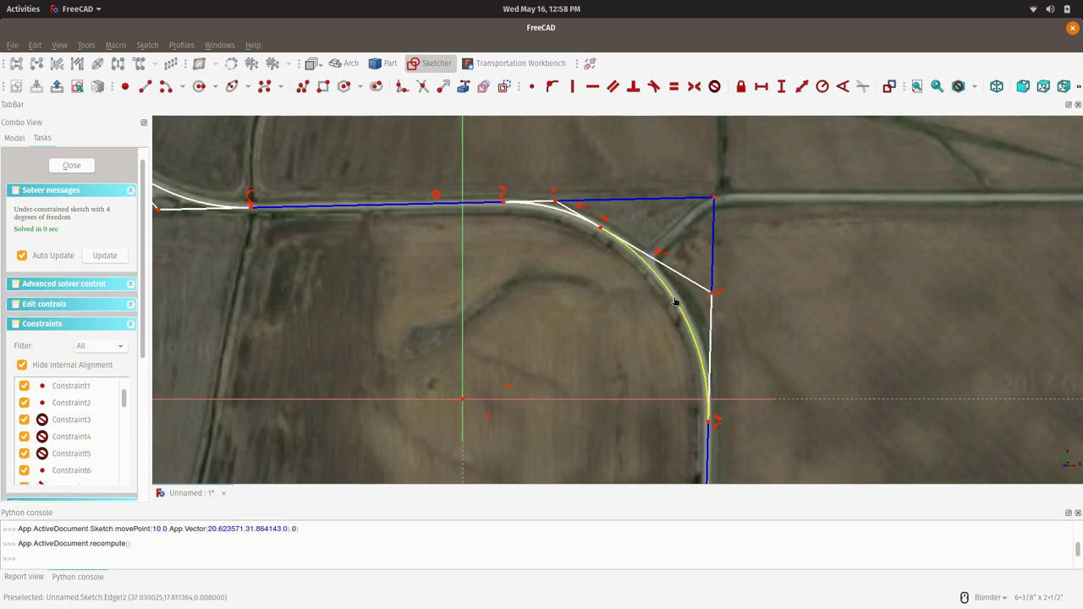
{"action": "left_click_drag", "start_coordinate": [676, 303], "coordinate": [677, 299]}
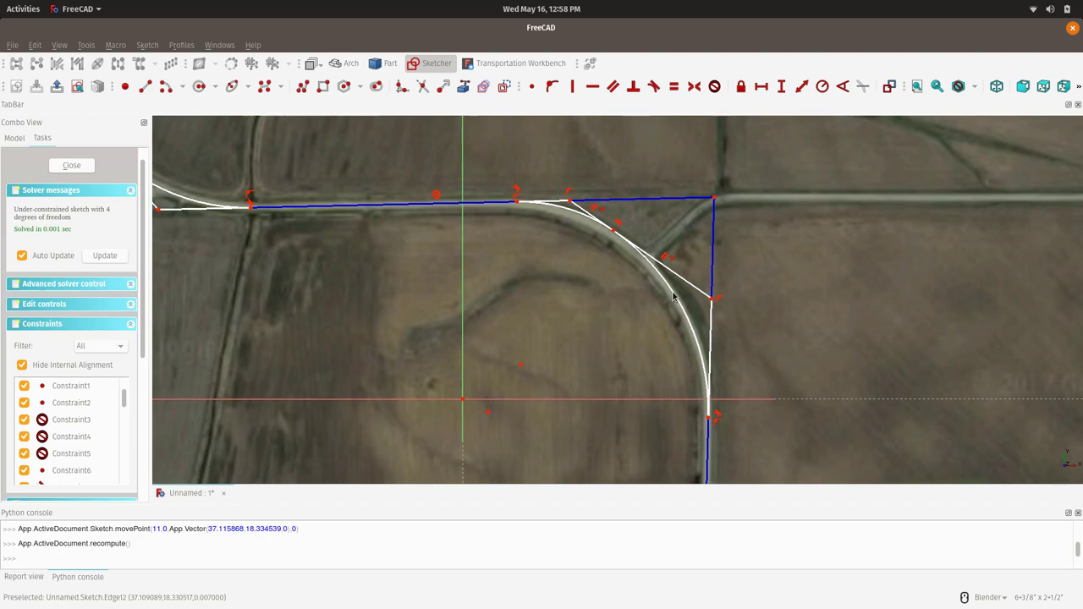
{"action": "left_click_drag", "start_coordinate": [560, 203], "coordinate": [550, 203]}
{"action": "scroll", "coordinate": [851, 338], "scroll_direction": "down", "scroll_amount": 3}
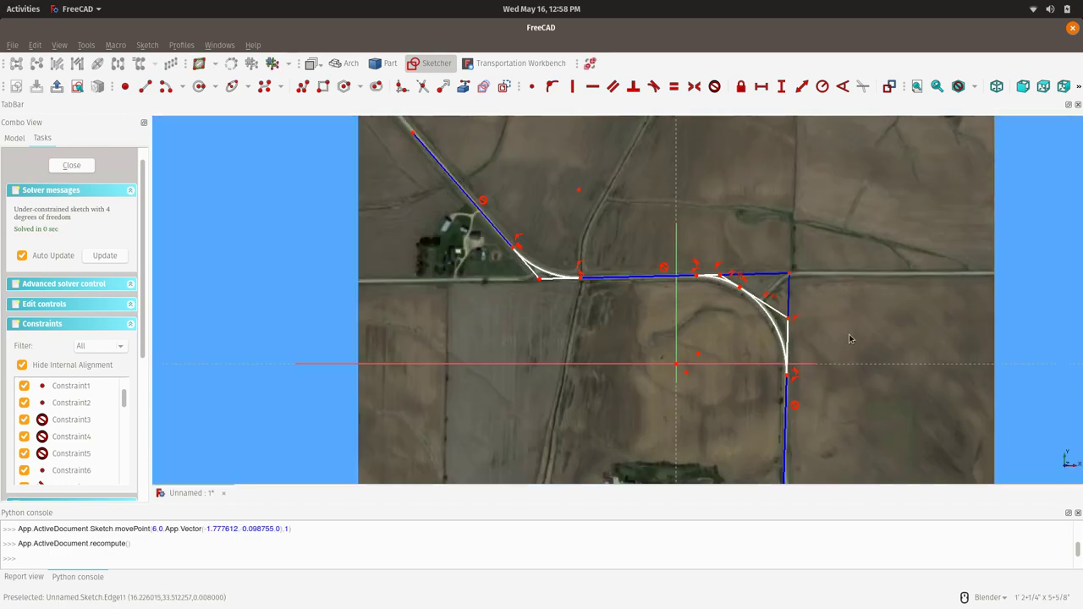
{"action": "scroll", "coordinate": [838, 315], "scroll_direction": "down", "scroll_amount": 5}
{"action": "scroll", "coordinate": [832, 335], "scroll_direction": "up", "scroll_amount": 4}
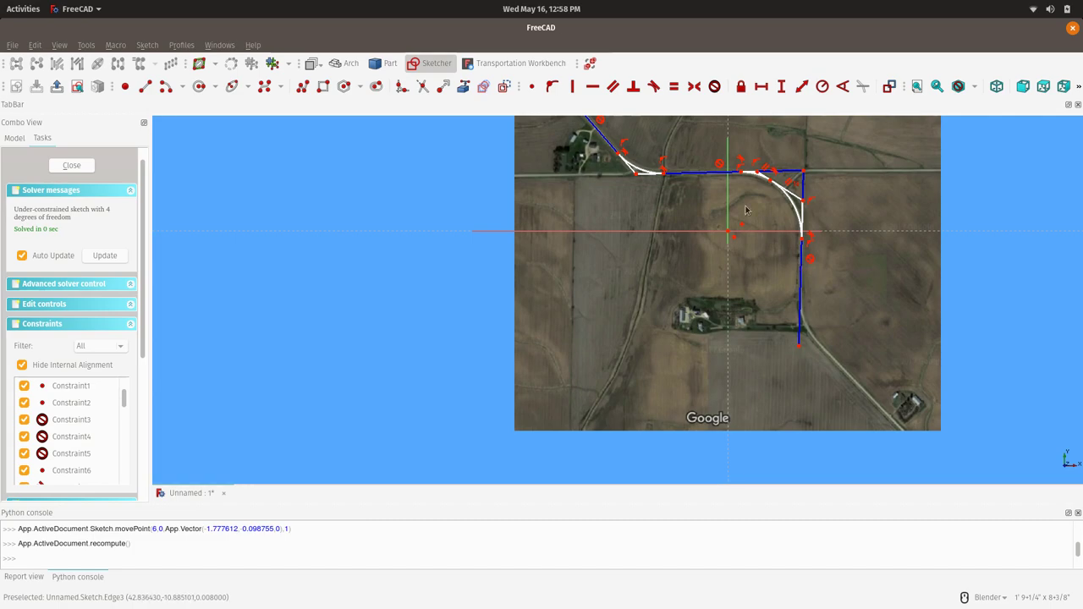
{"action": "left_click", "coordinate": [811, 262]}
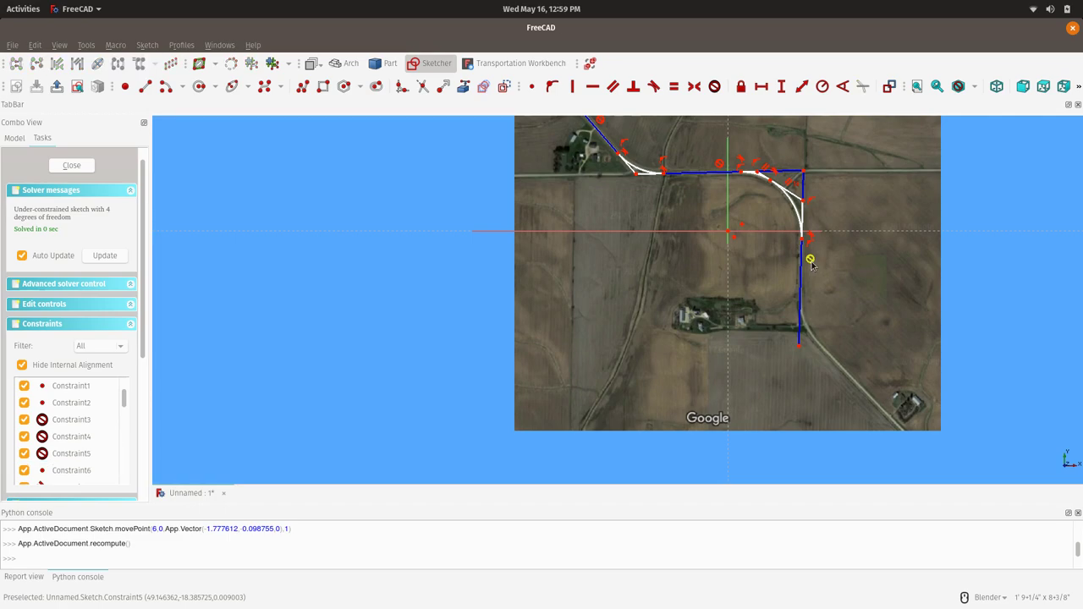
- Delete the lower tangent's block constraint Constraint5 and swing its bottom end out to the southwest
{"action": "left_click", "coordinate": [810, 260]}
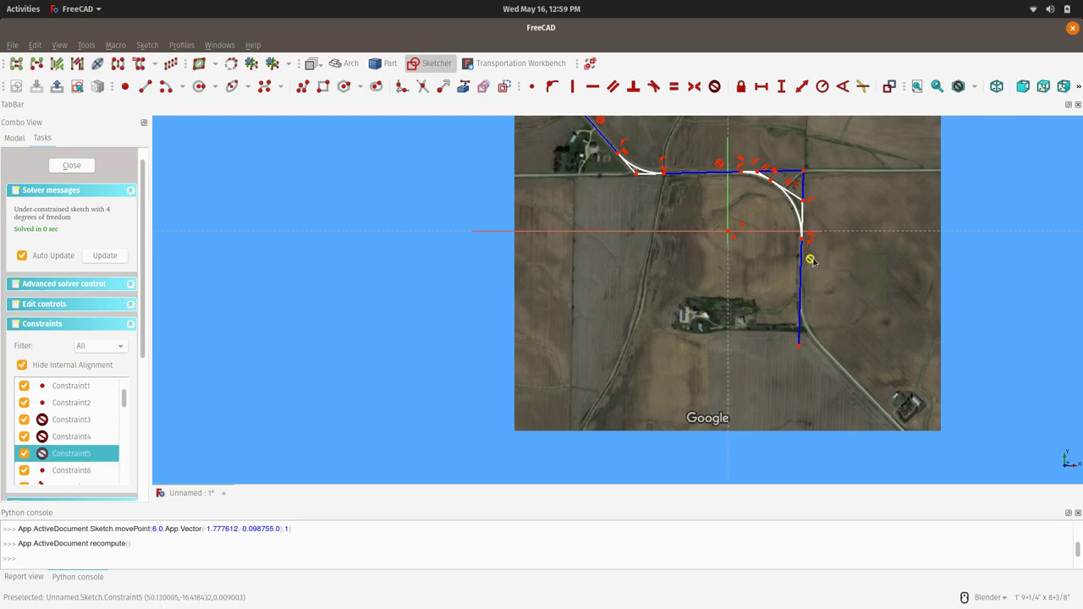
{"action": "key", "text": "Delete"}
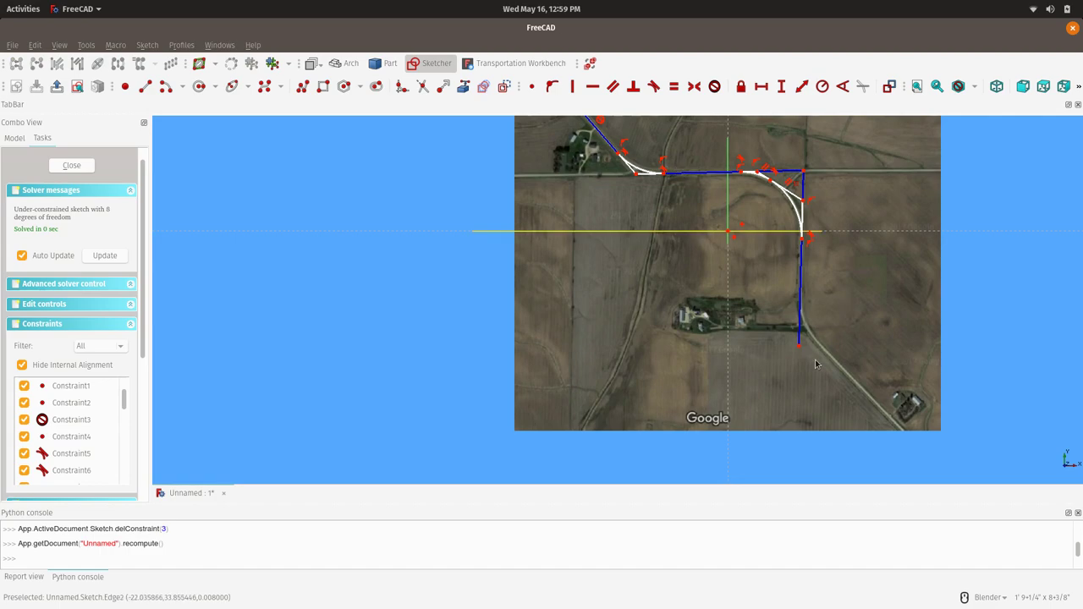
{"action": "mouse_move", "coordinate": [799, 349]}
{"action": "left_mouse_down"}
{"action": "mouse_move", "coordinate": [834, 315]}
{"action": "mouse_move", "coordinate": [808, 302]}
{"action": "mouse_move", "coordinate": [746, 365]}
{"action": "mouse_move", "coordinate": [708, 353]}
{"action": "mouse_move", "coordinate": [700, 331]}
{"action": "mouse_move", "coordinate": [749, 315]}
{"action": "mouse_move", "coordinate": [718, 352]}
{"action": "mouse_move", "coordinate": [692, 353]}
{"action": "left_mouse_up"}
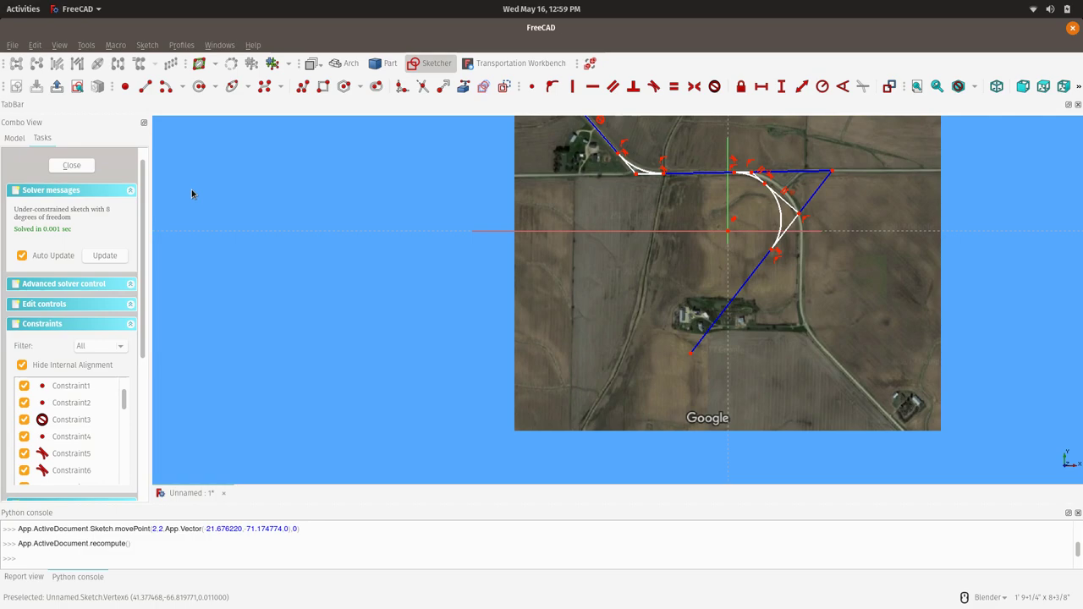
- Leave the sketch, close the document without saving, and open curve_demo3.fcstd from recent files
{"action": "left_click", "coordinate": [73, 167]}
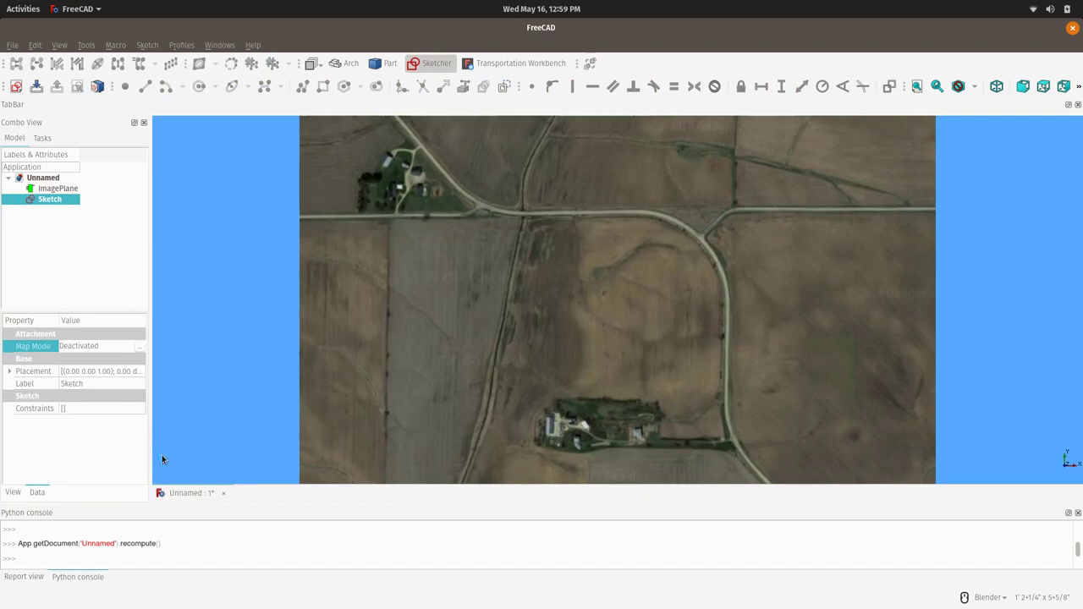
{"action": "left_click", "coordinate": [223, 493]}
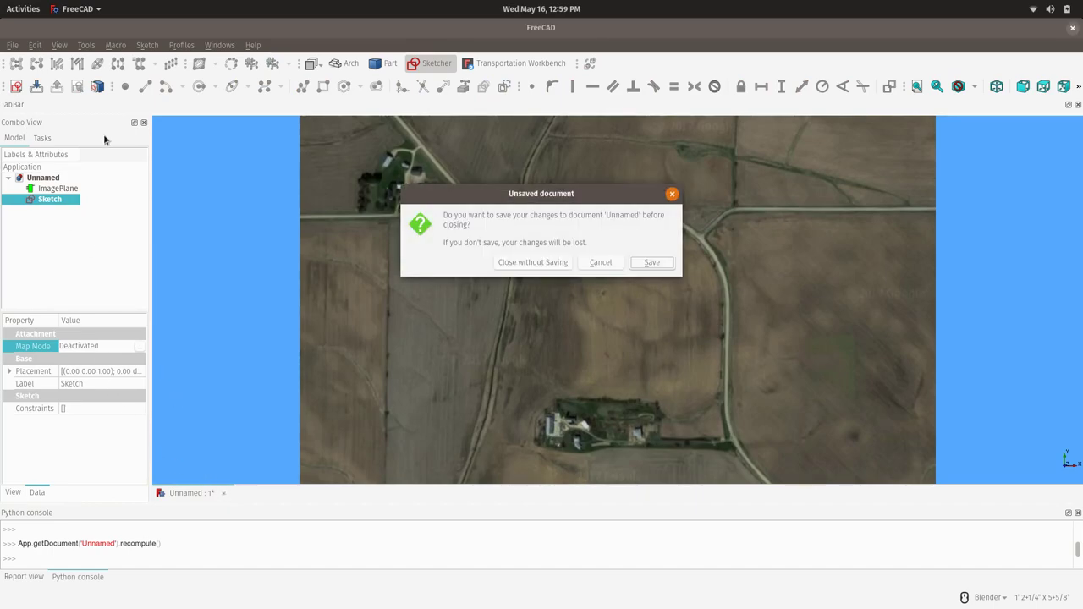
{"action": "left_click", "coordinate": [490, 260]}
{"action": "left_click", "coordinate": [18, 45]}
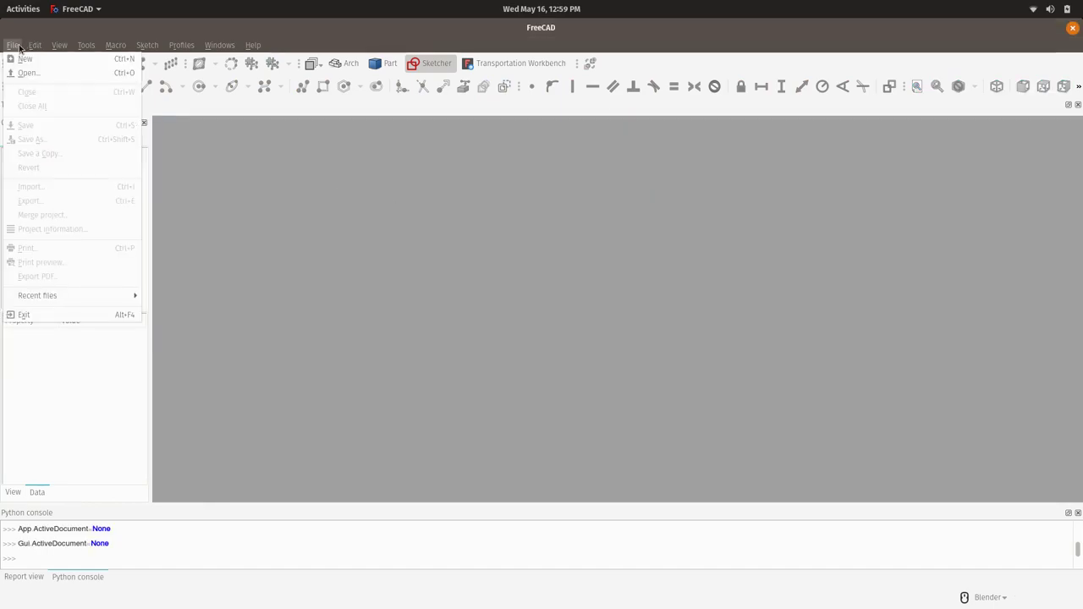
{"action": "mouse_move", "coordinate": [51, 296]}
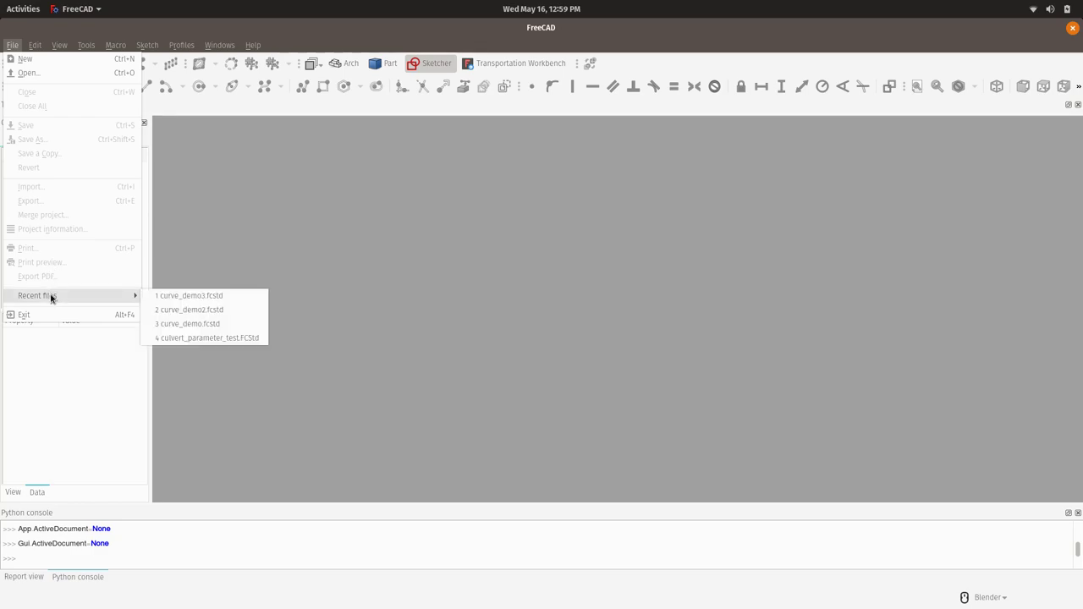
{"action": "left_click", "coordinate": [168, 294]}
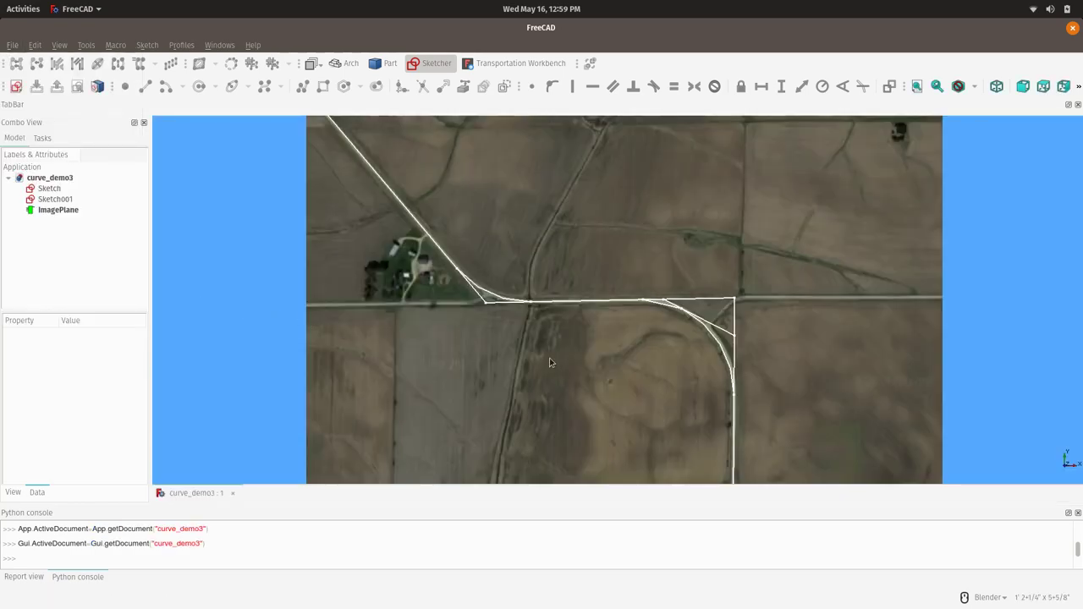
- Select Sketch and Sketch001 in the Model tree, then open Sketch in Sketcher edit mode
{"action": "scroll", "coordinate": [551, 362], "scroll_direction": "down", "scroll_amount": 4}
{"action": "scroll", "coordinate": [548, 362], "scroll_direction": "up", "scroll_amount": 2}
{"action": "scroll", "coordinate": [549, 363], "scroll_direction": "down", "scroll_amount": 2}
{"action": "scroll", "coordinate": [614, 436], "scroll_direction": "up", "scroll_amount": 4}
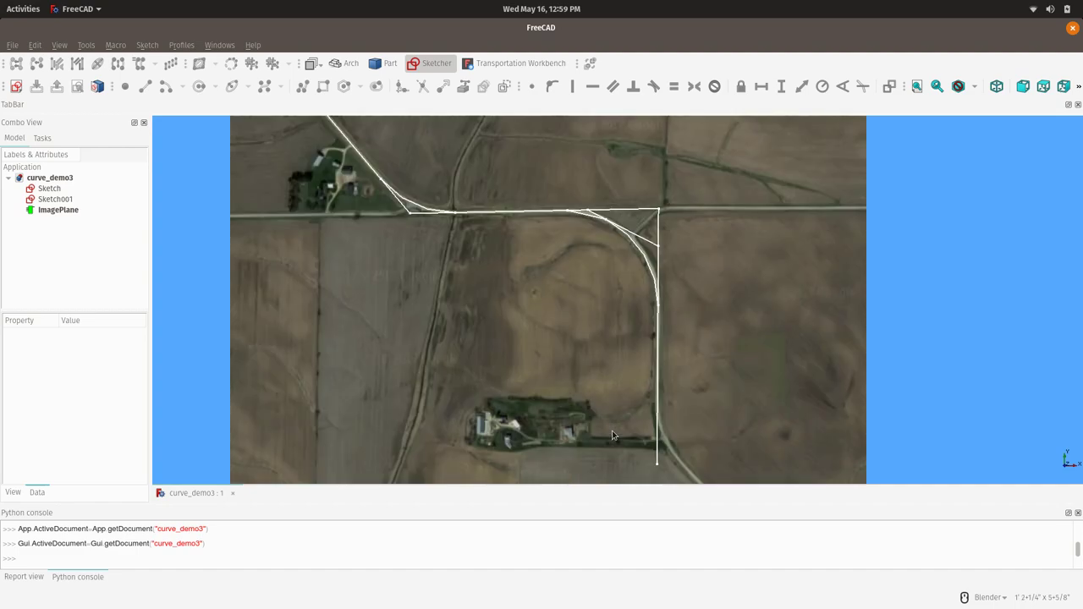
{"action": "scroll", "coordinate": [593, 426], "scroll_direction": "down", "scroll_amount": 2}
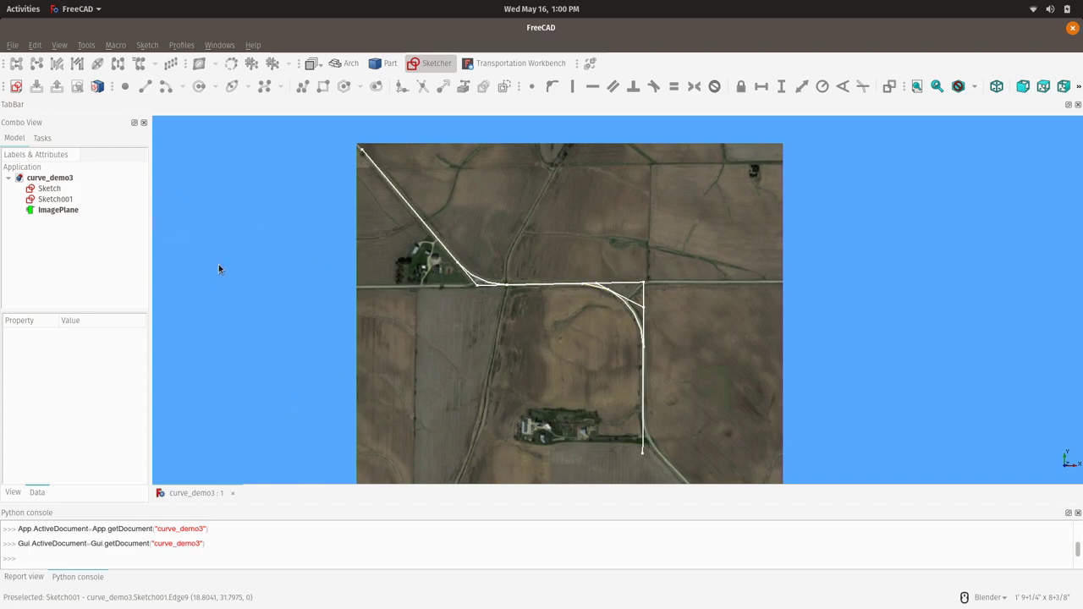
{"action": "left_click", "coordinate": [52, 190]}
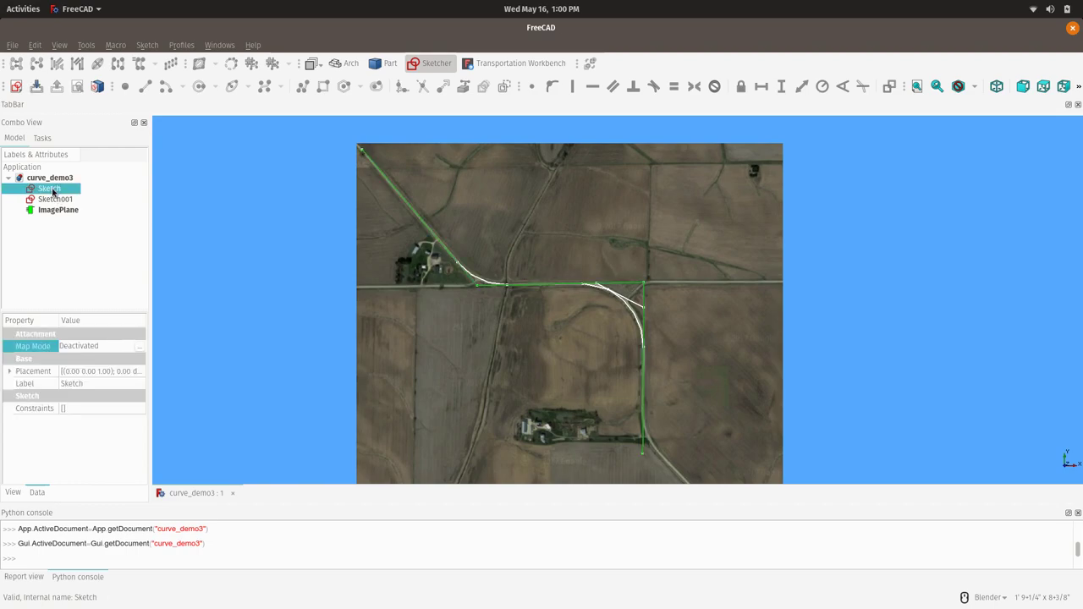
{"action": "left_click", "coordinate": [52, 200]}
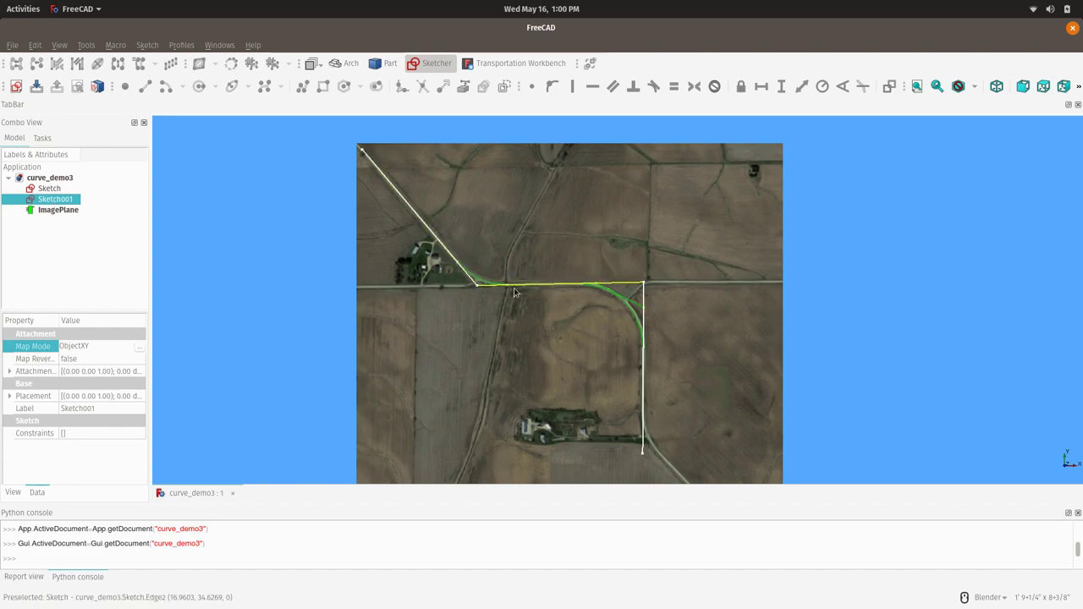
{"action": "double_click", "coordinate": [58, 190]}
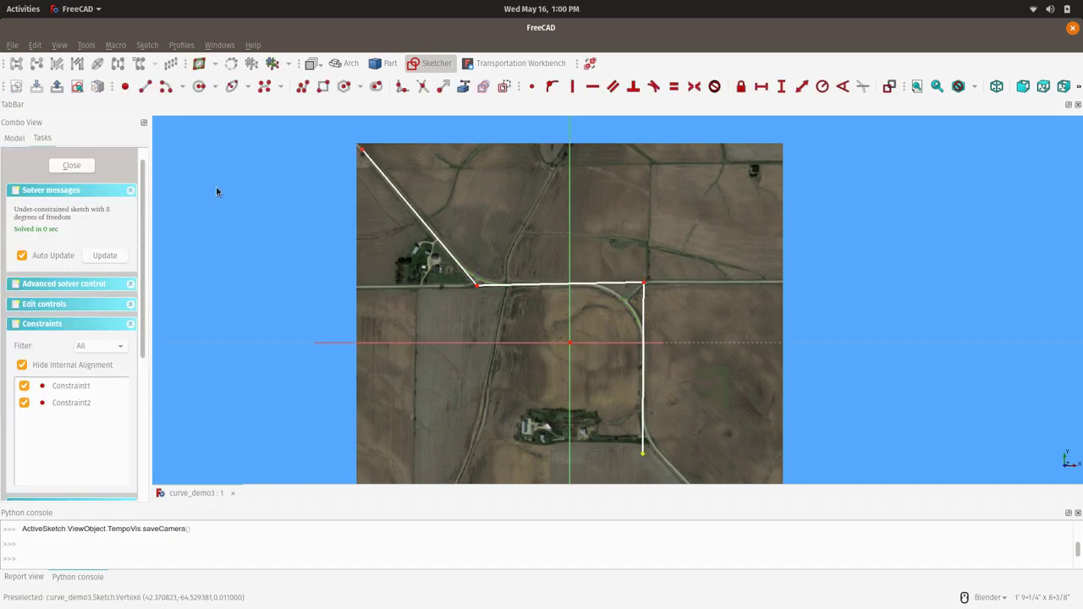
- Make Sketch001 visible from the Model tree and swing the lower tangent's end out to the southeast
{"action": "left_click", "coordinate": [11, 140]}
{"action": "left_click", "coordinate": [55, 201]}
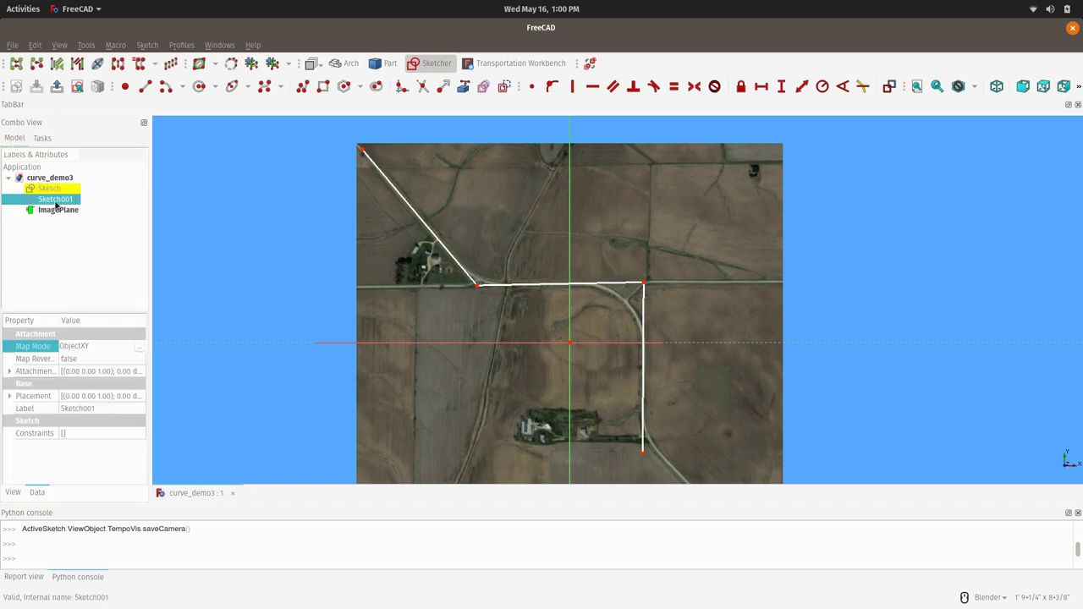
{"action": "key", "text": "space"}
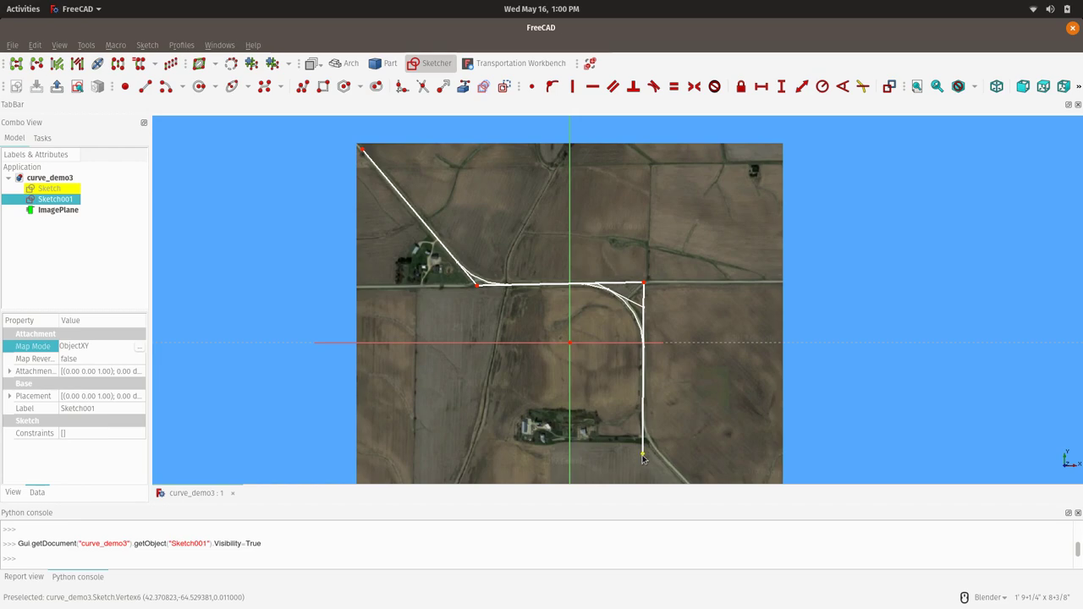
{"action": "left_click_drag", "start_coordinate": [643, 457], "coordinate": [676, 395]}
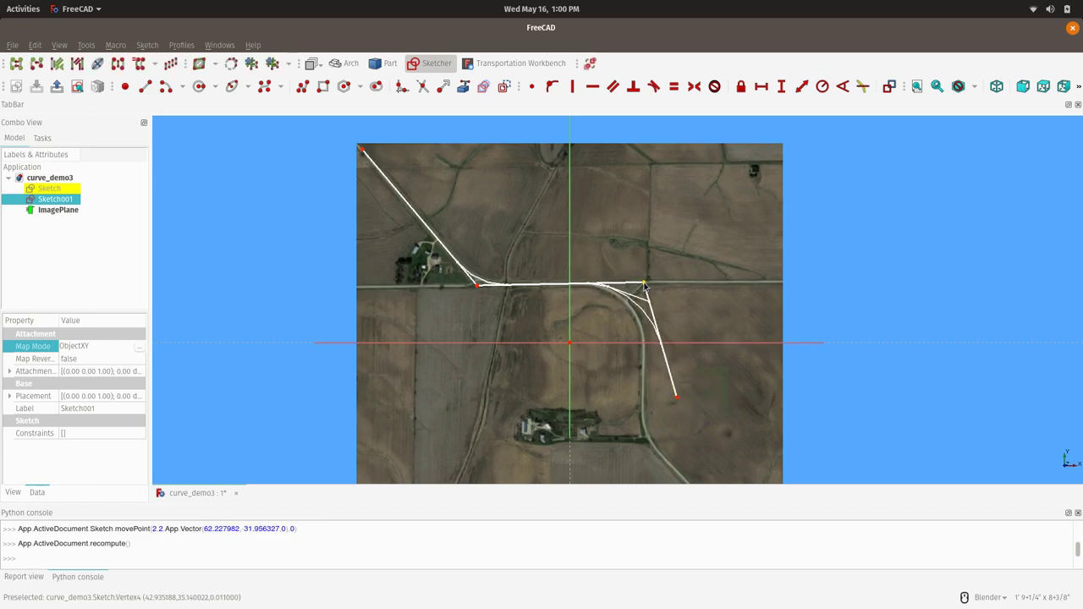
- Drag the east tangent intersection around and up-right, checking that Sketch001's curves refit
{"action": "mouse_move", "coordinate": [644, 285]}
{"action": "left_mouse_down"}
{"action": "mouse_move", "coordinate": [734, 234]}
{"action": "mouse_move", "coordinate": [565, 309]}
{"action": "left_mouse_up"}
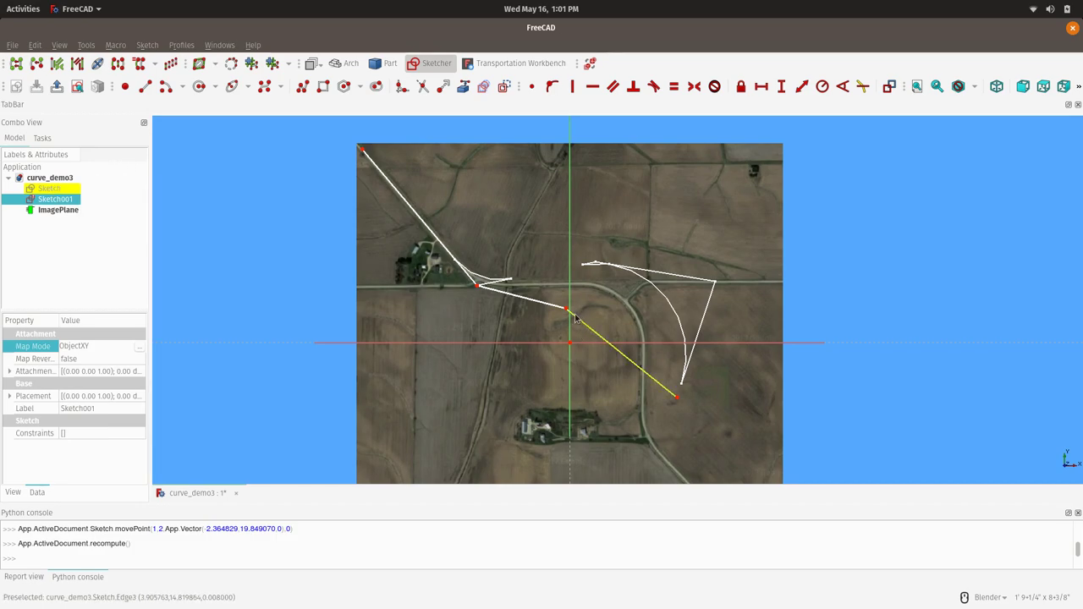
{"action": "mouse_move", "coordinate": [567, 310]}
{"action": "left_mouse_down"}
{"action": "mouse_move", "coordinate": [641, 292]}
{"action": "mouse_move", "coordinate": [635, 301]}
{"action": "mouse_move", "coordinate": [616, 310]}
{"action": "mouse_move", "coordinate": [665, 254]}
{"action": "mouse_move", "coordinate": [635, 289]}
{"action": "left_mouse_up"}
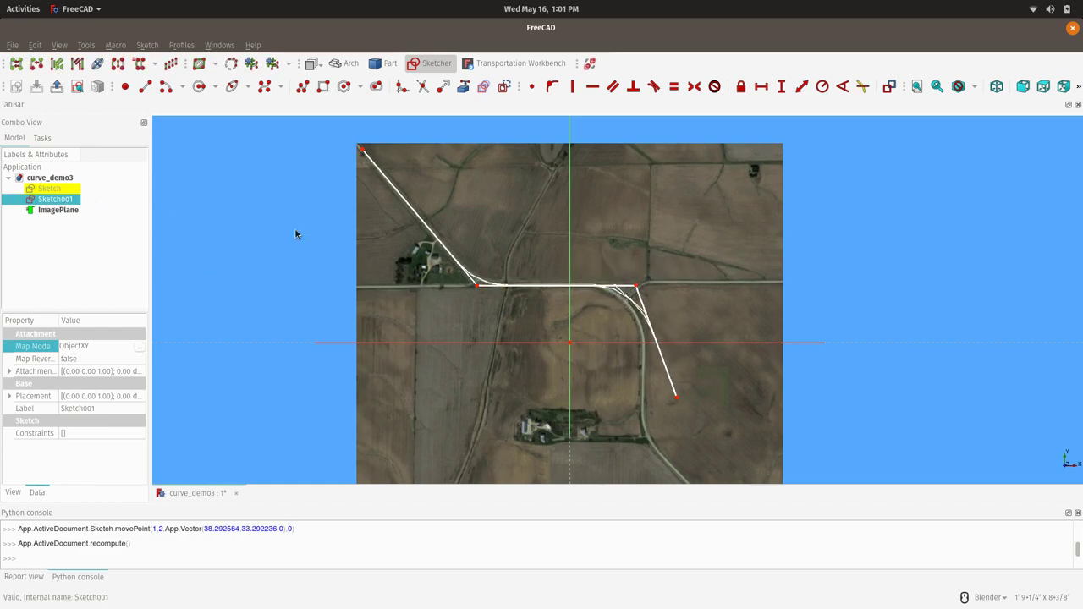
{"action": "left_click_drag", "start_coordinate": [637, 286], "coordinate": [659, 268]}
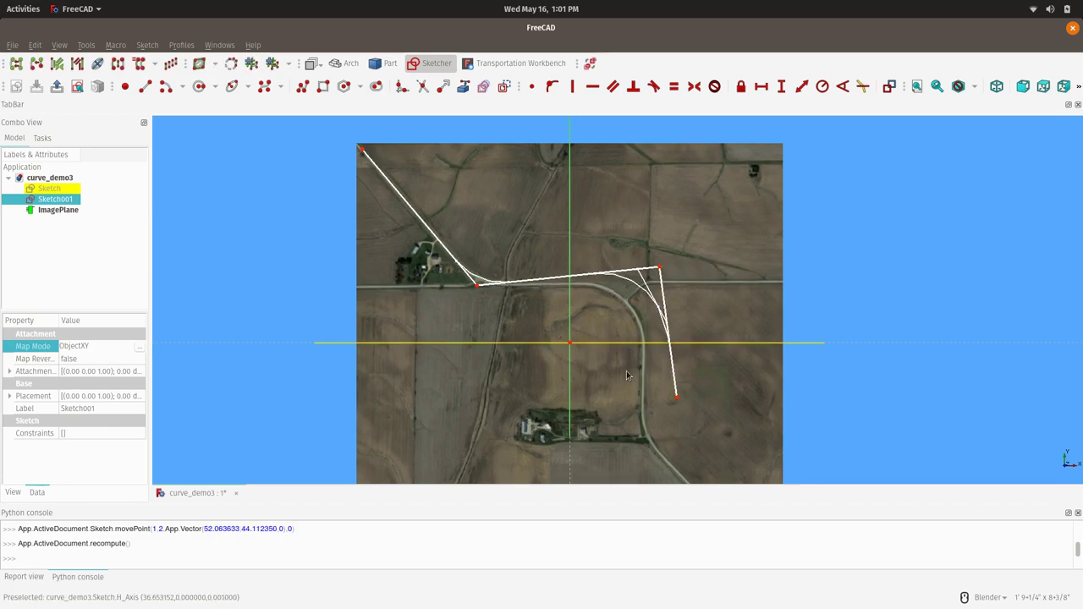